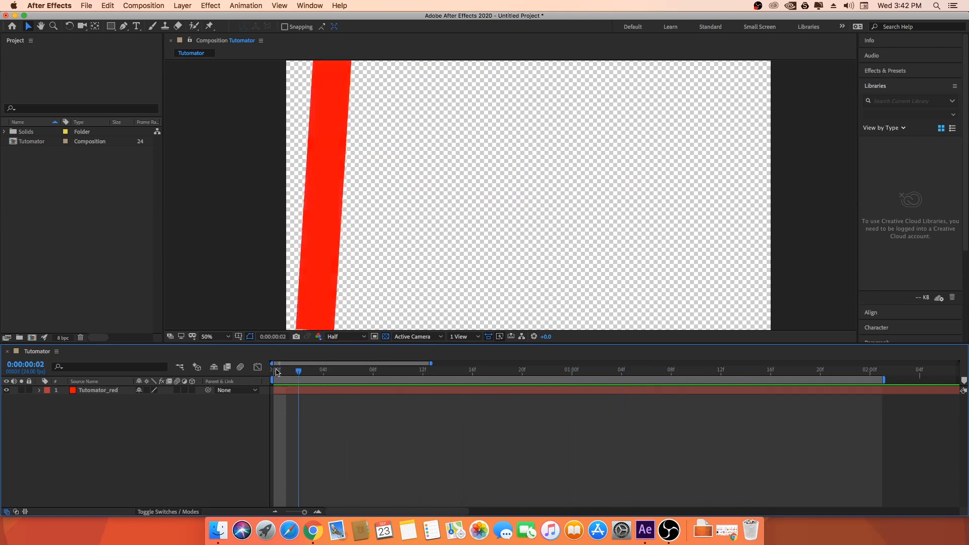
key(space)
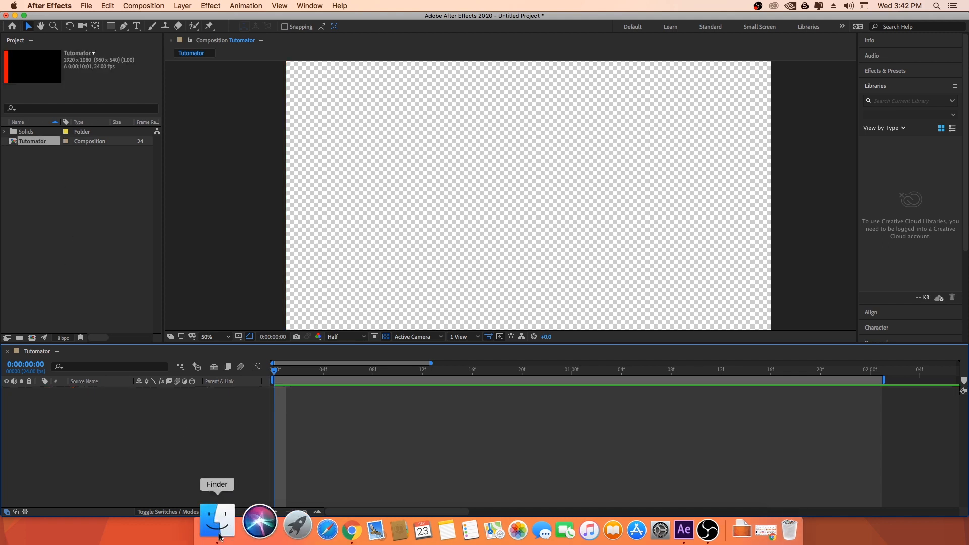
click(218, 530)
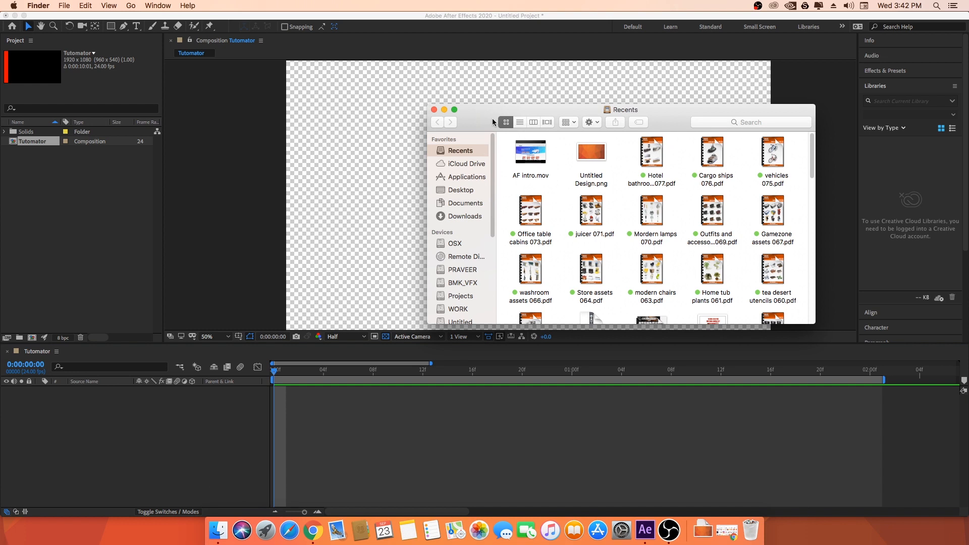
key(super+w)
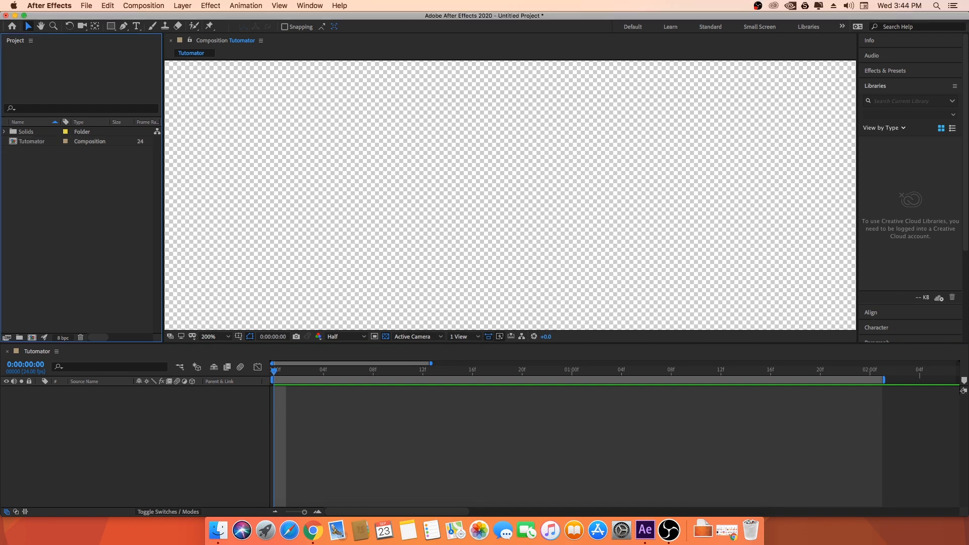
- Import After fx.png from a Finder folder into the project and delete it again
drag(214, 297, 76, 195)
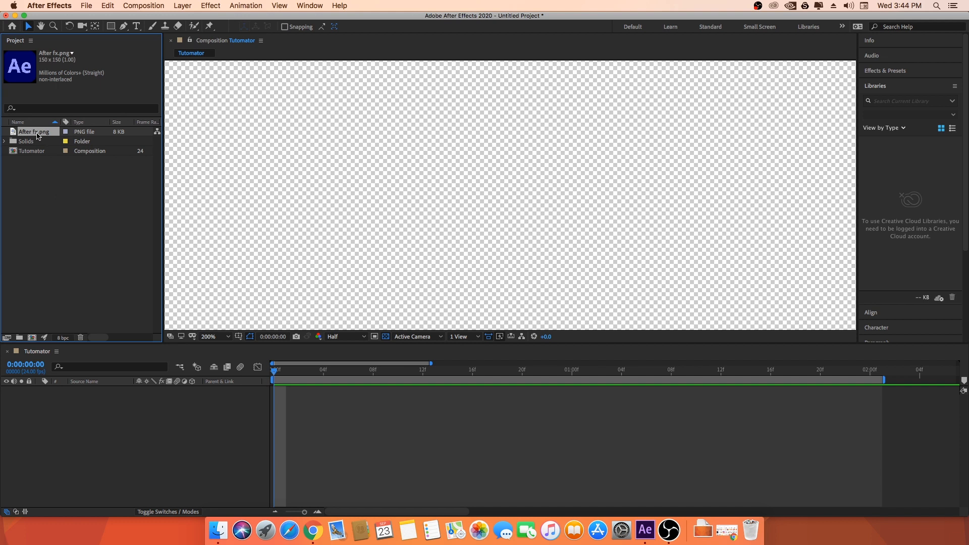
click(46, 142)
click(39, 133)
key(Delete)
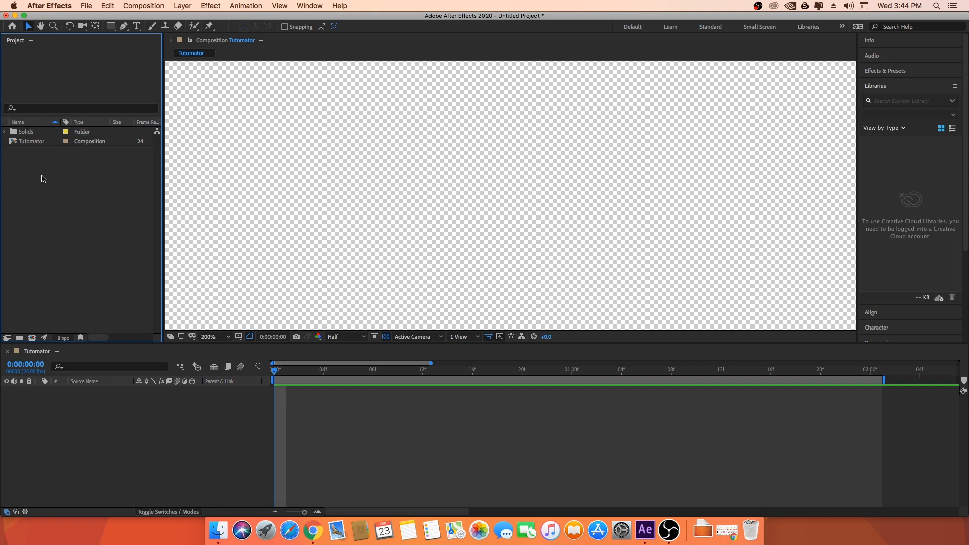
double_click(43, 178)
drag(565, 93, 540, 95)
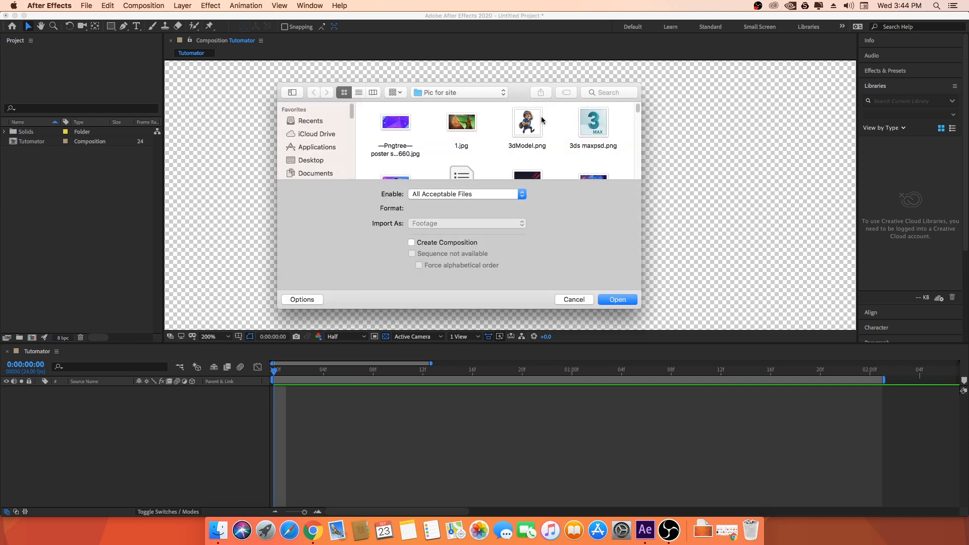
drag(639, 306, 921, 491)
scroll(465, 242, down, 5)
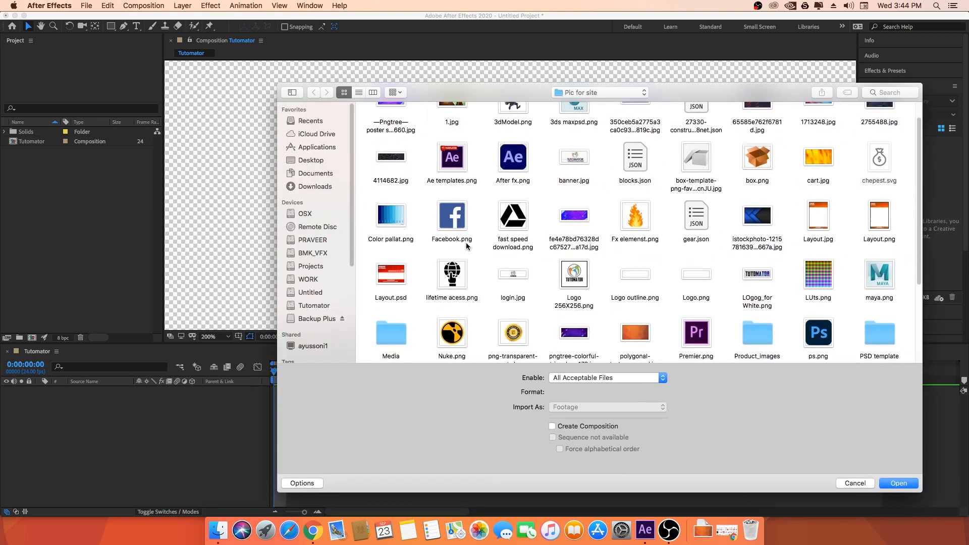
scroll(467, 243, down, 2)
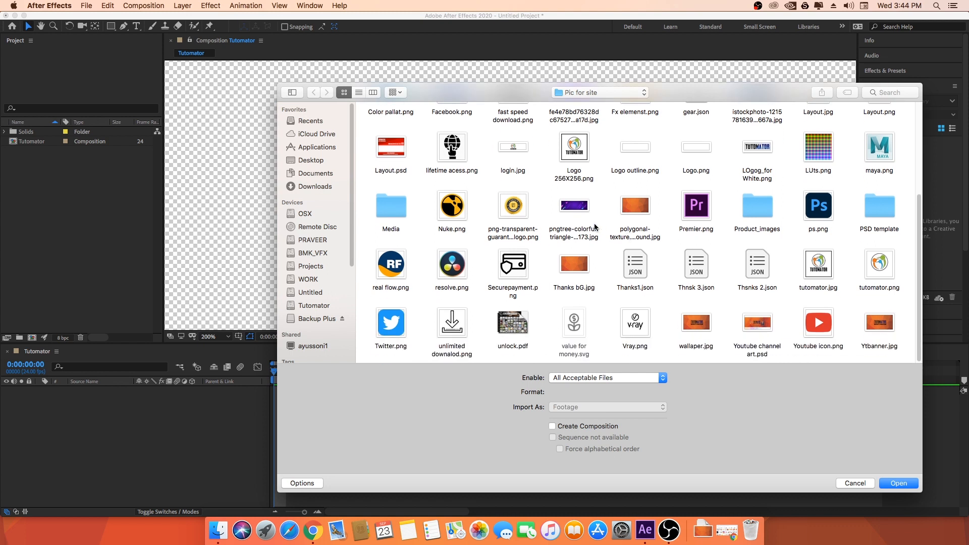
scroll(594, 226, up, 5)
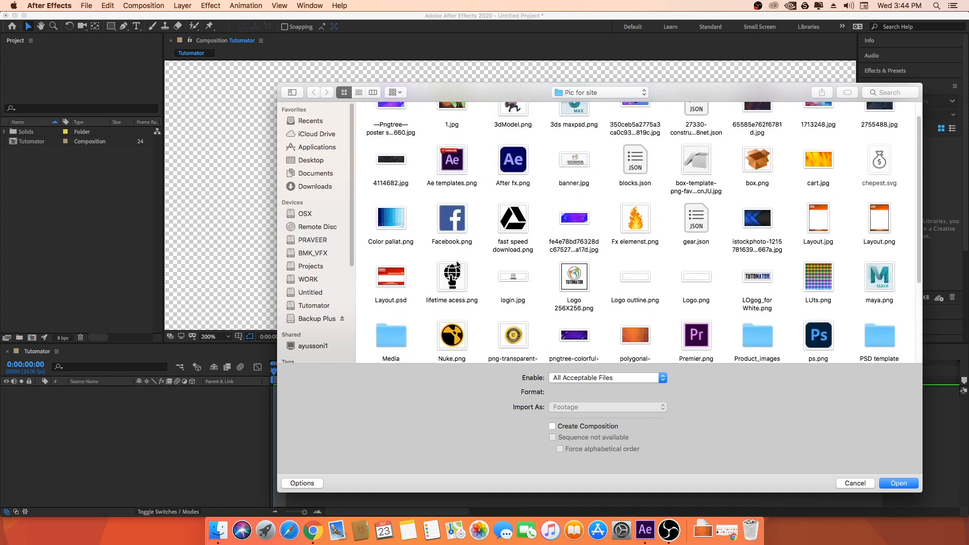
click(855, 483)
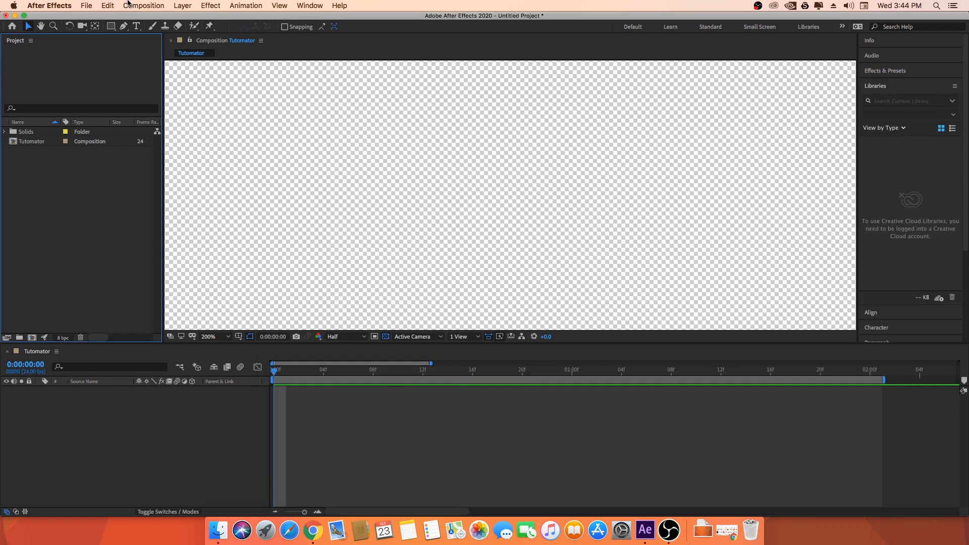
click(89, 5)
mouse_move(131, 137)
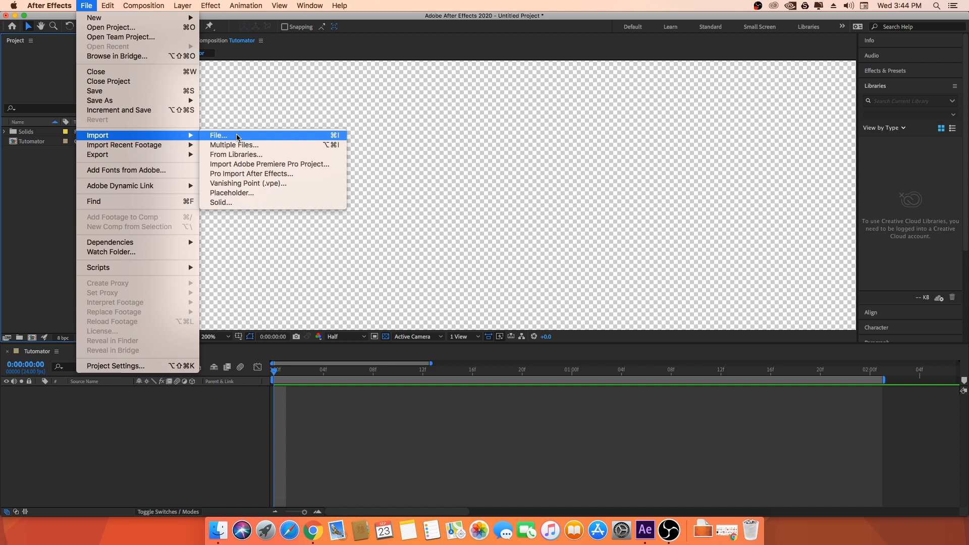
click(237, 137)
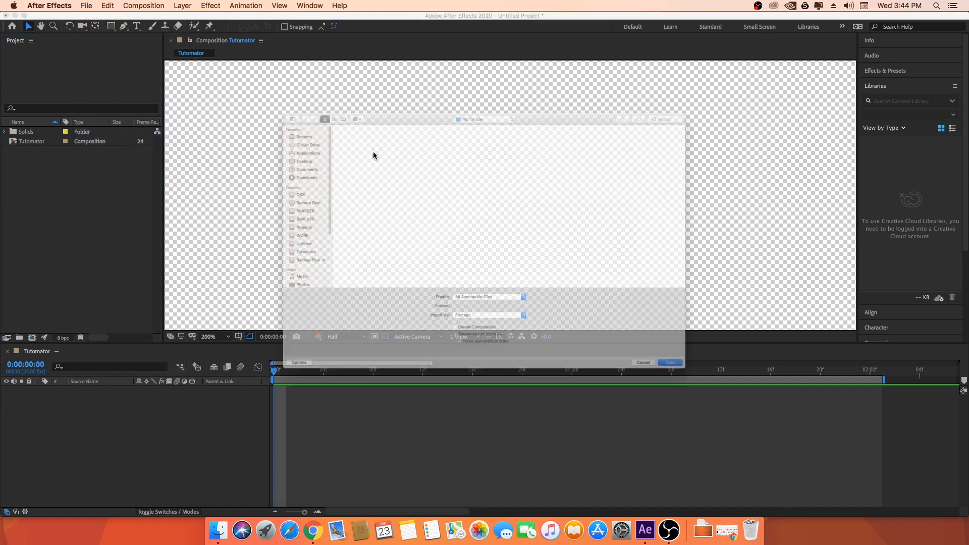
scroll(489, 273, down, 3)
scroll(489, 273, up, 2)
scroll(489, 275, down, 2)
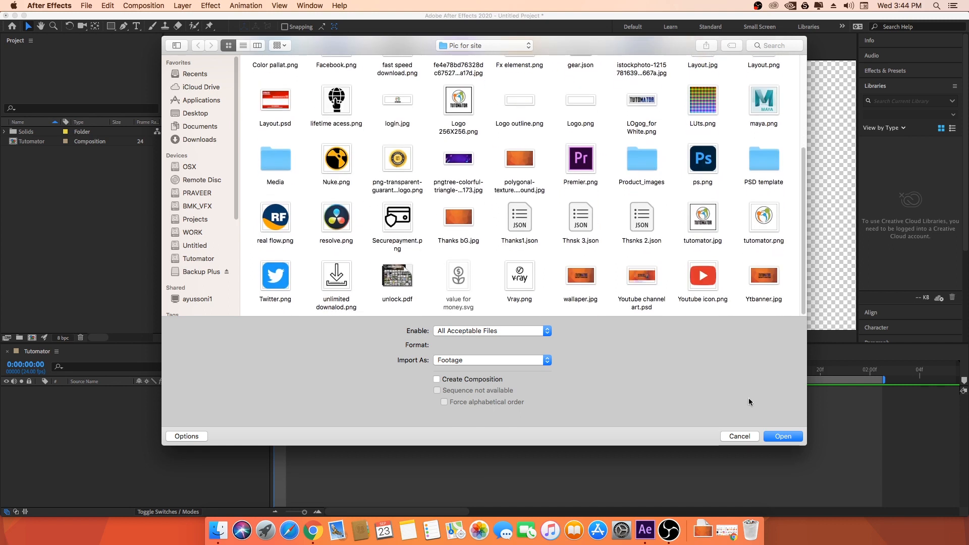
click(739, 437)
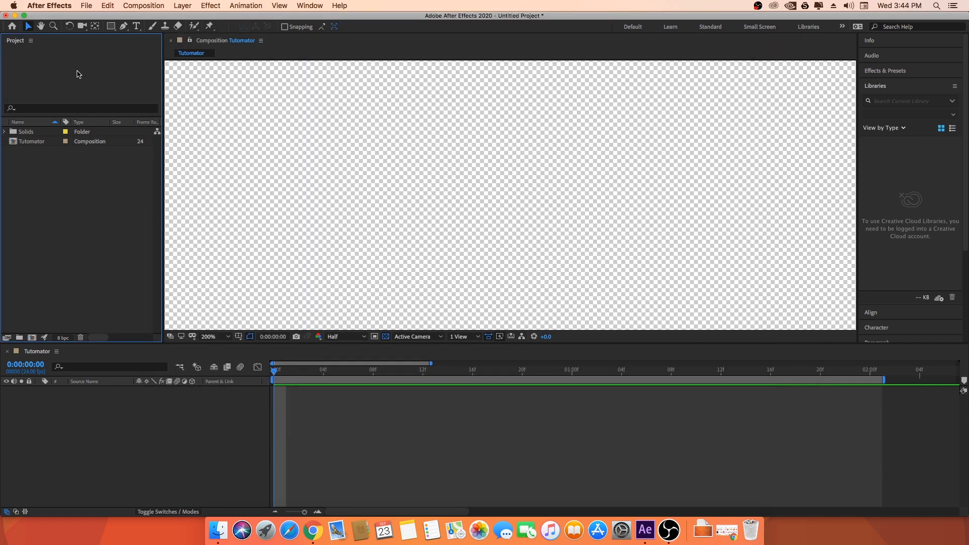
- Import After fx.png from the Pic for site folder as footage
double_click(71, 215)
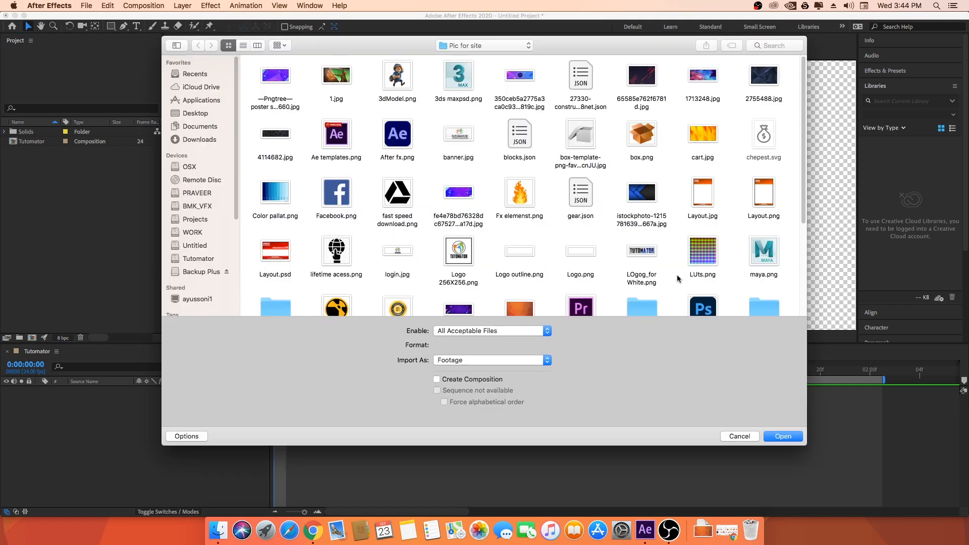
scroll(676, 281, down, 5)
scroll(676, 284, down, 2)
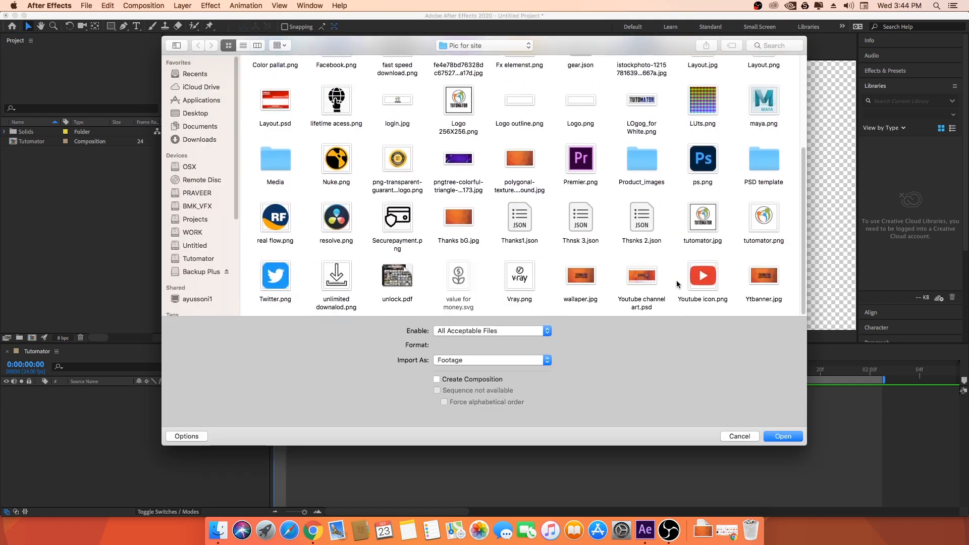
scroll(677, 283, up, 5)
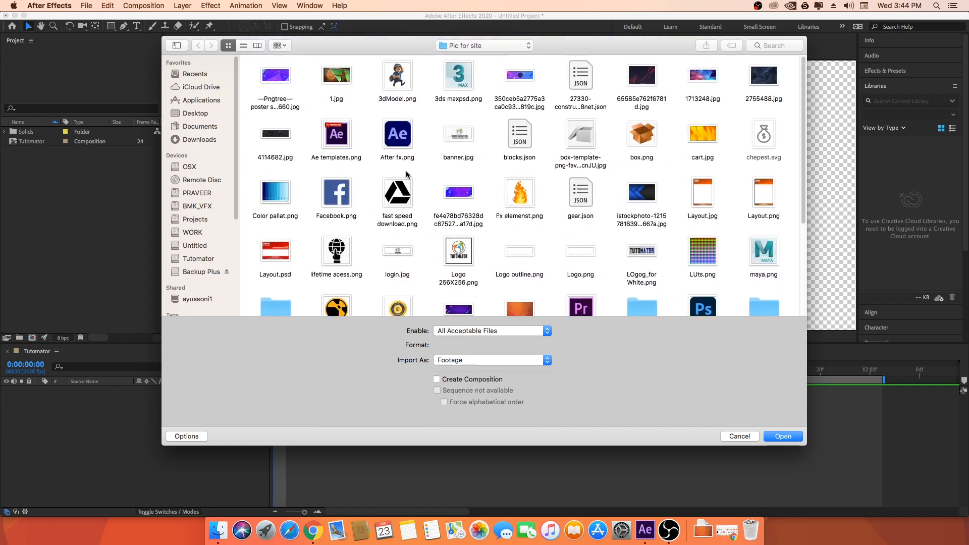
click(406, 138)
click(783, 436)
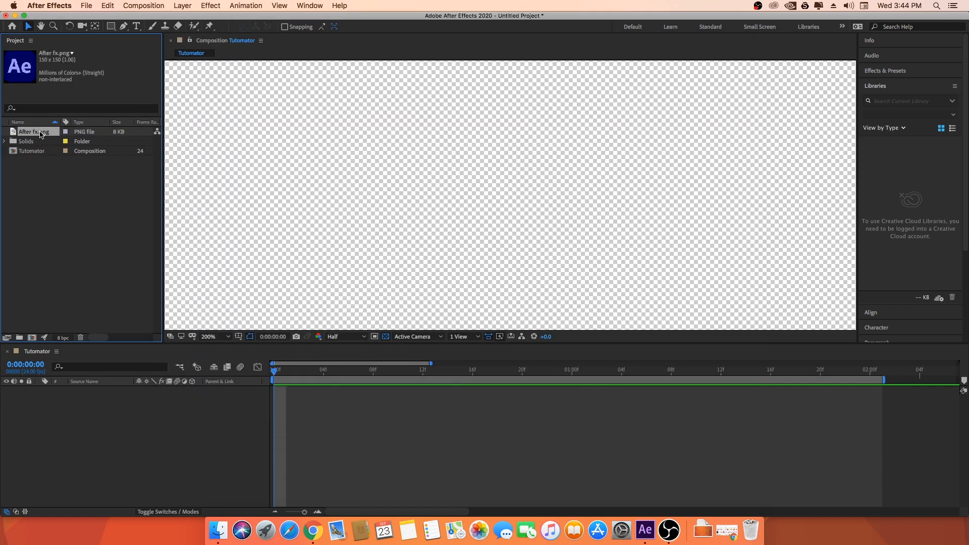
- Add After fx.png as a layer in the Tutomator composition
click(107, 434)
scroll(505, 182, down, 6)
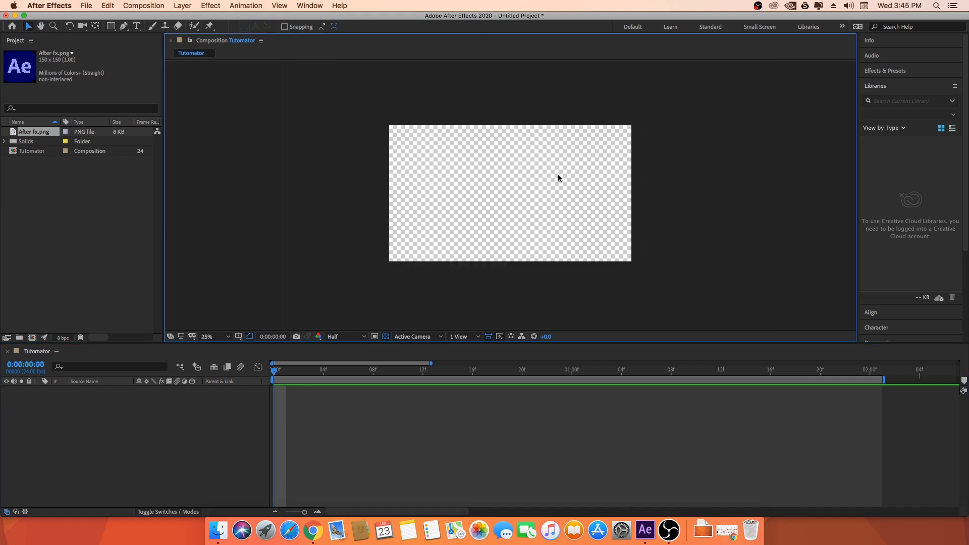
scroll(558, 177, up, 2)
drag(33, 132, 94, 421)
scroll(565, 237, down, 2)
scroll(565, 235, up, 2)
scroll(562, 204, up, 4)
scroll(560, 195, down, 6)
scroll(560, 177, up, 2)
key(h)
drag(586, 168, 585, 170)
key(v)
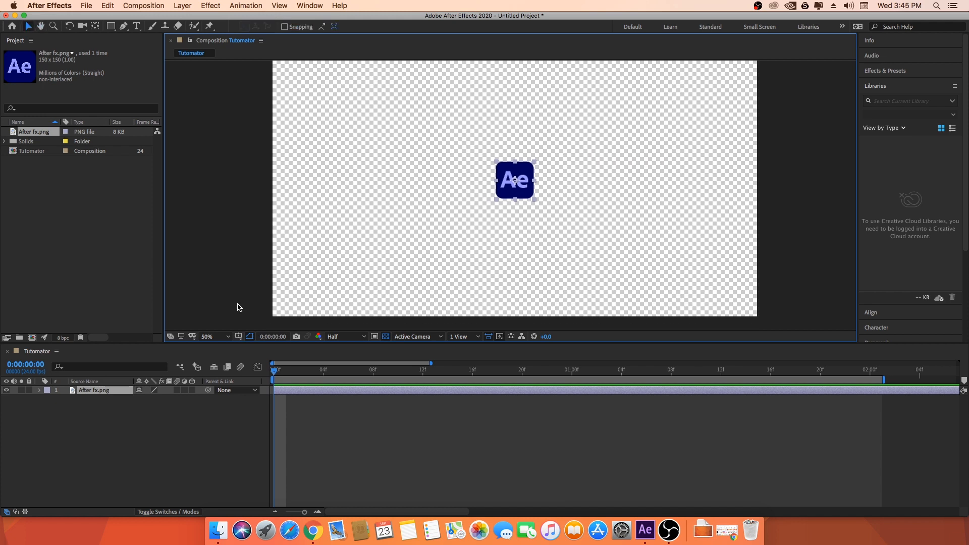
- Set the After fx.png layer's scale to 245%
click(99, 391)
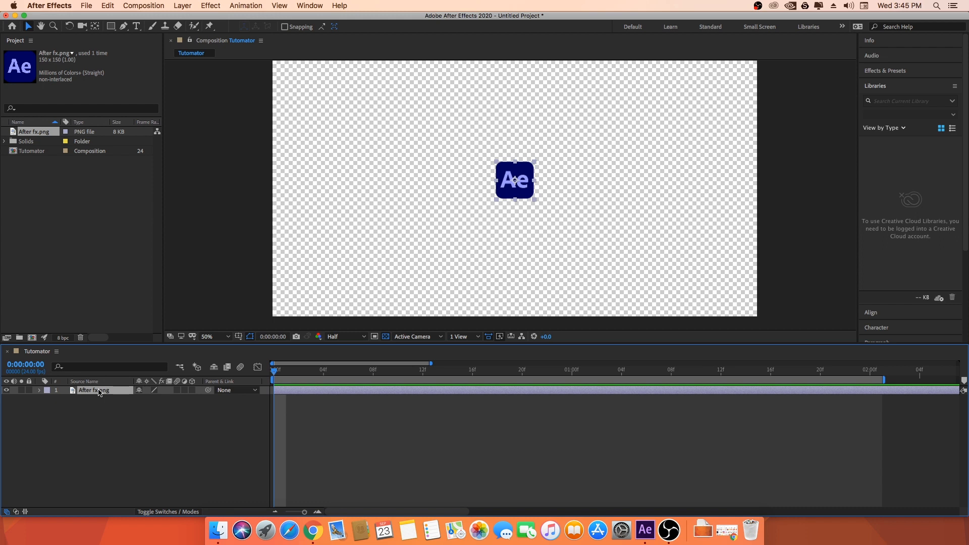
click(60, 433)
click(82, 391)
key(s)
click(150, 398)
text(212)
key(Return)
drag(206, 394, 223, 395)
mouse_move(276, 374)
mouse_down()
mouse_move(299, 374)
mouse_move(274, 374)
mouse_up()
click(151, 398)
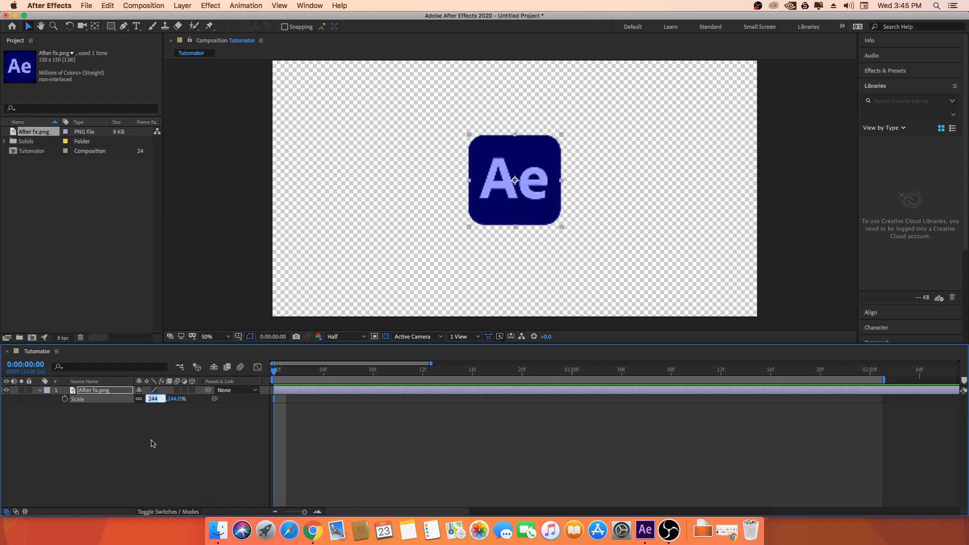
text(245)
key(Return)
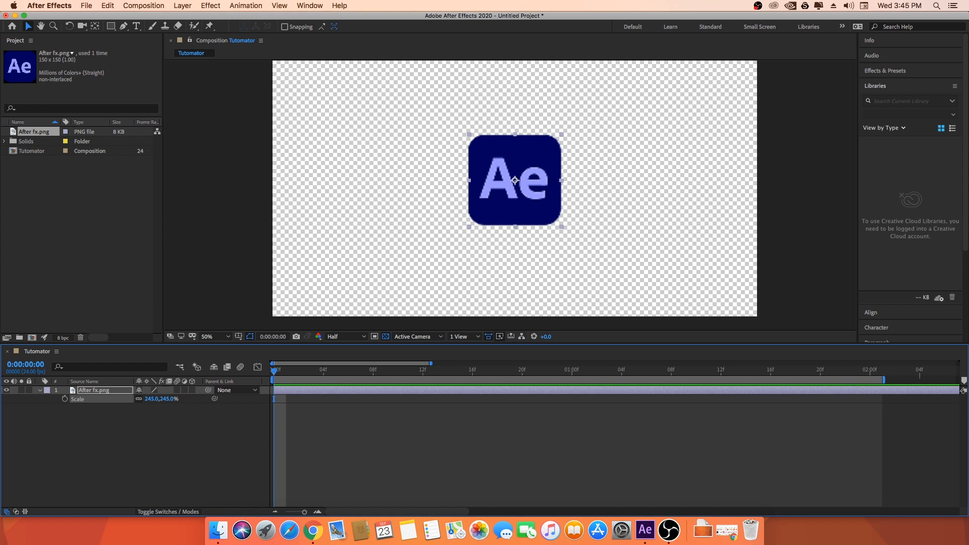
- Add a new null object to the Tutomator composition
scroll(624, 142, down, 2)
scroll(611, 148, up, 2)
key(space)
drag(615, 145, 614, 149)
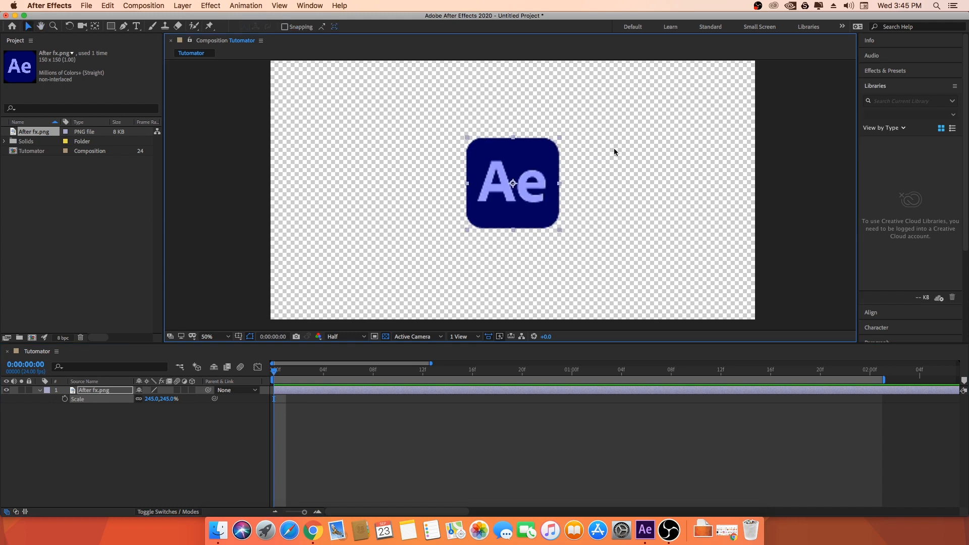
click(670, 529)
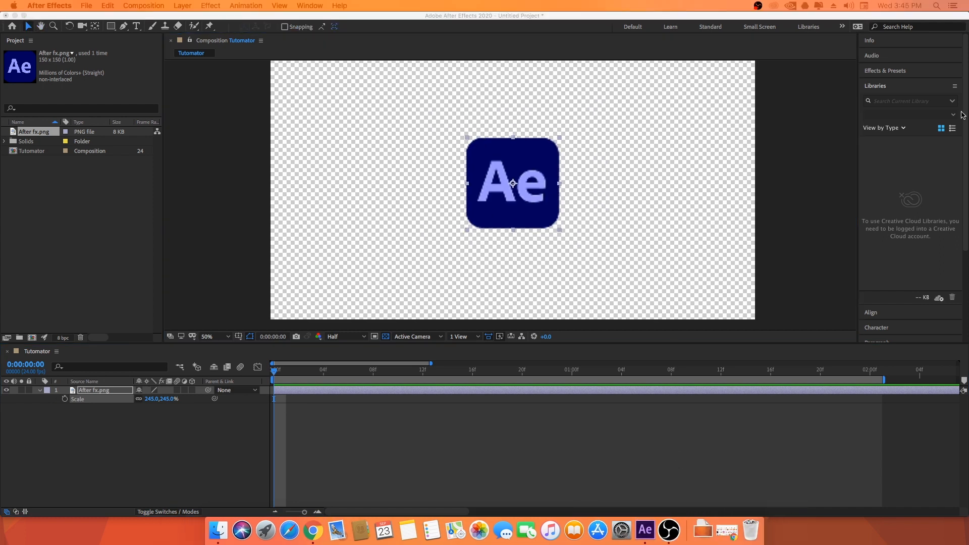
click(84, 427)
right_click(59, 392)
mouse_move(88, 398)
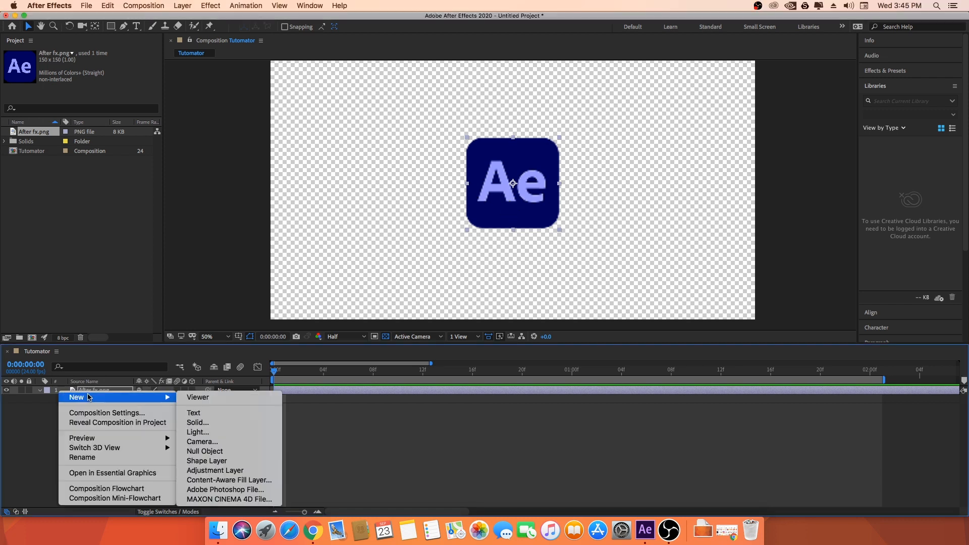
click(208, 452)
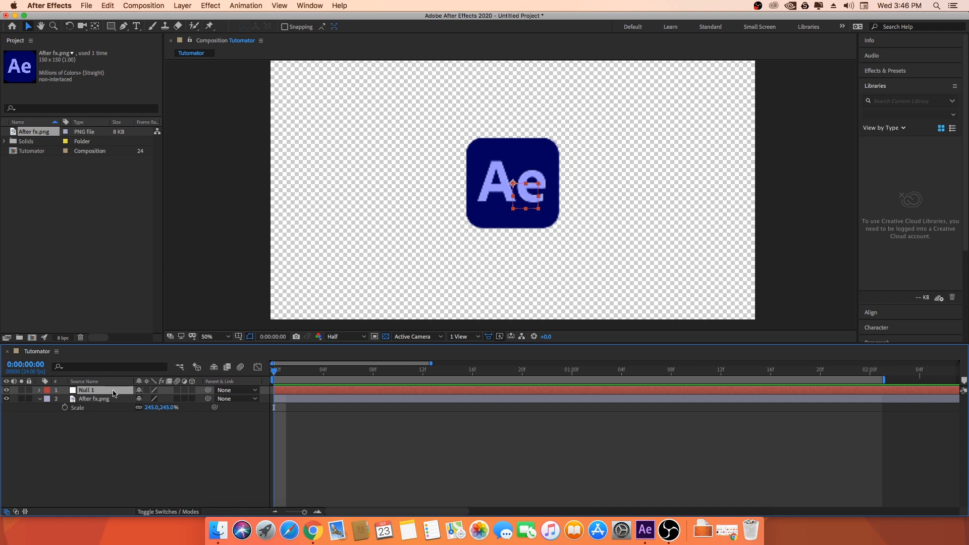
- Reveal the Scale property of the null layer in the timeline
click(97, 398)
click(92, 417)
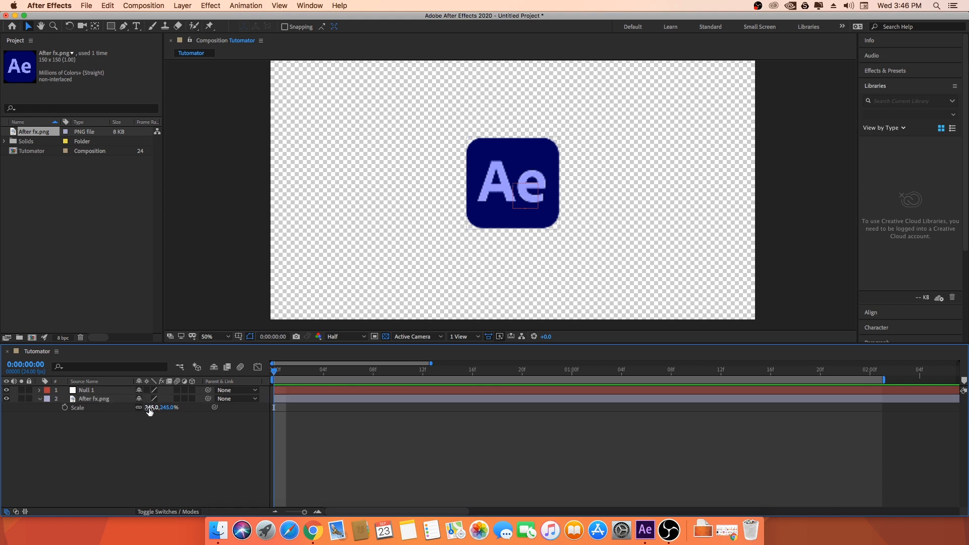
click(151, 407)
click(140, 430)
click(92, 391)
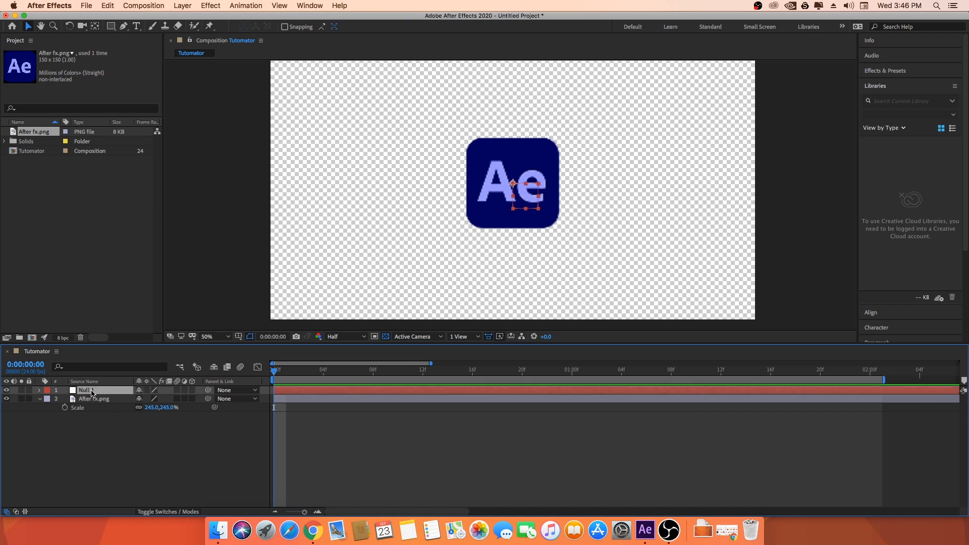
key(s)
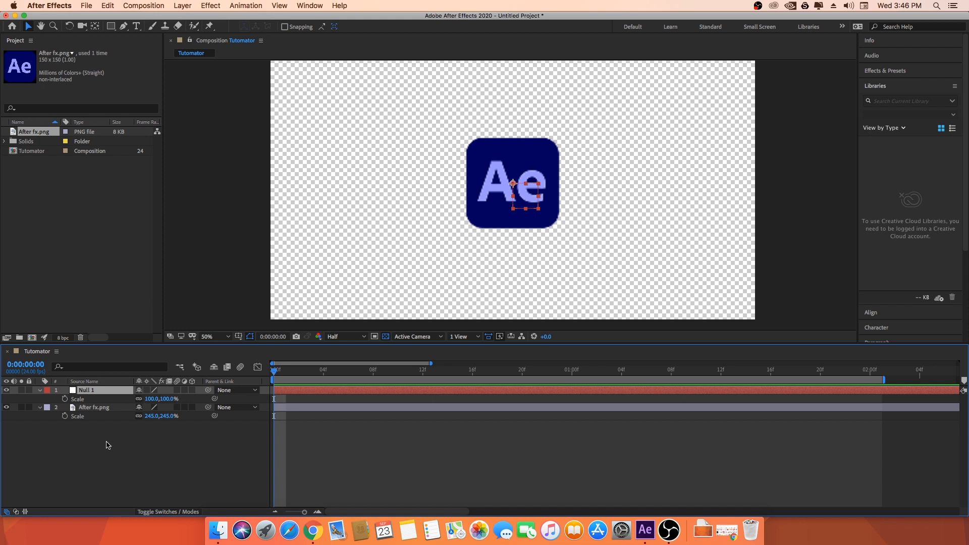
- Collapse the After fx.png layer's properties in the timeline
click(39, 407)
click(95, 408)
click(87, 391)
click(96, 410)
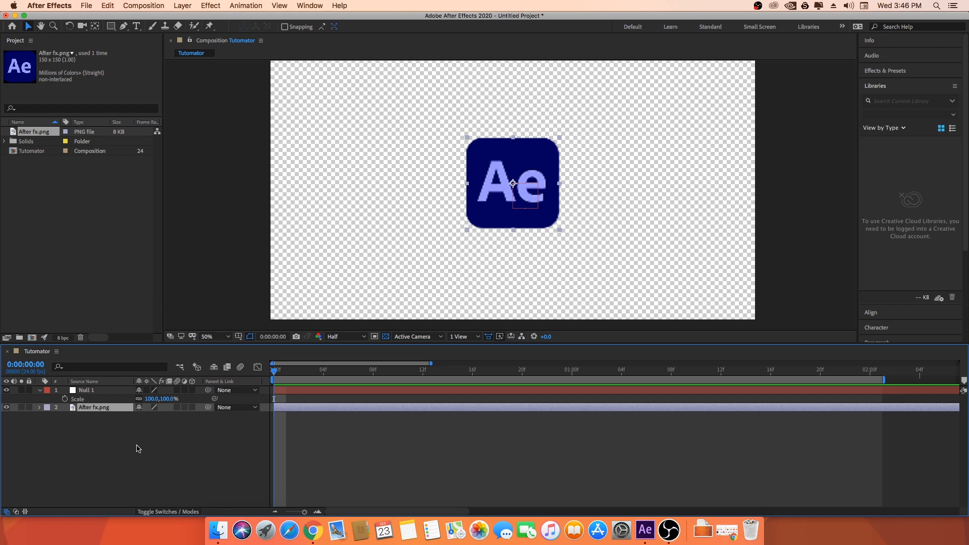
click(158, 432)
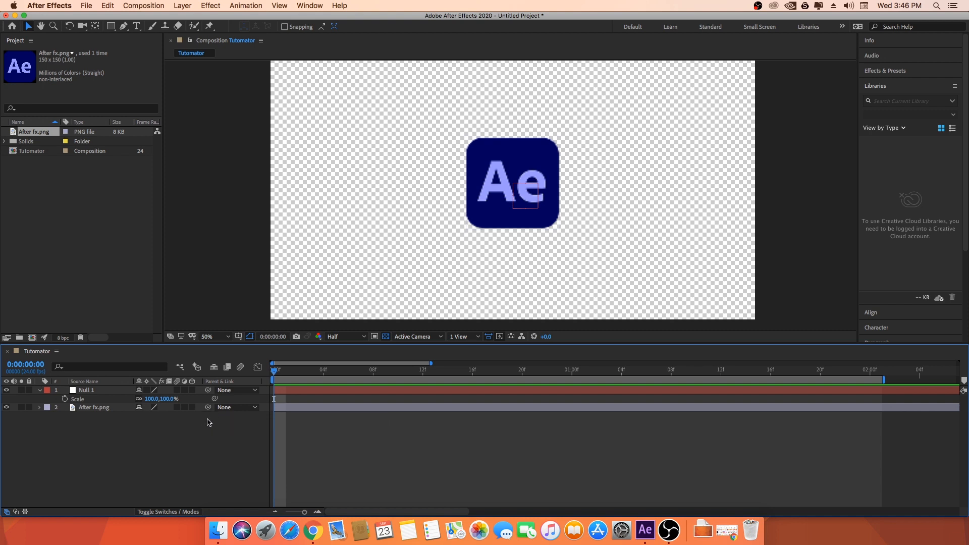
- Switch the timeline columns back and forth between layer switches and blending modes
mouse_move(208, 409)
mouse_down()
mouse_move(174, 453)
mouse_move(107, 435)
mouse_move(94, 393)
mouse_move(171, 422)
mouse_move(214, 415)
mouse_move(208, 408)
mouse_up()
click(162, 513)
click(162, 512)
click(163, 512)
click(162, 513)
click(163, 513)
click(163, 513)
click(163, 513)
click(162, 513)
click(162, 513)
click(162, 513)
click(161, 512)
click(162, 511)
click(161, 512)
click(162, 512)
- Parent the After fx.png layer to the Null 1 layer
click(92, 408)
drag(208, 409, 88, 395)
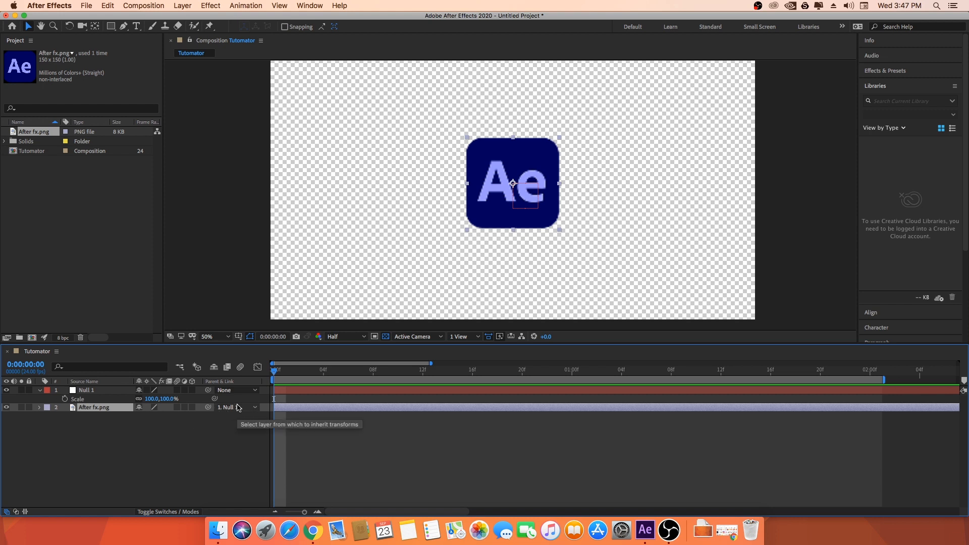
- Try scaling up the Null 1 layer to test the parented logo, and reset its Scale to 100%
click(118, 426)
click(103, 410)
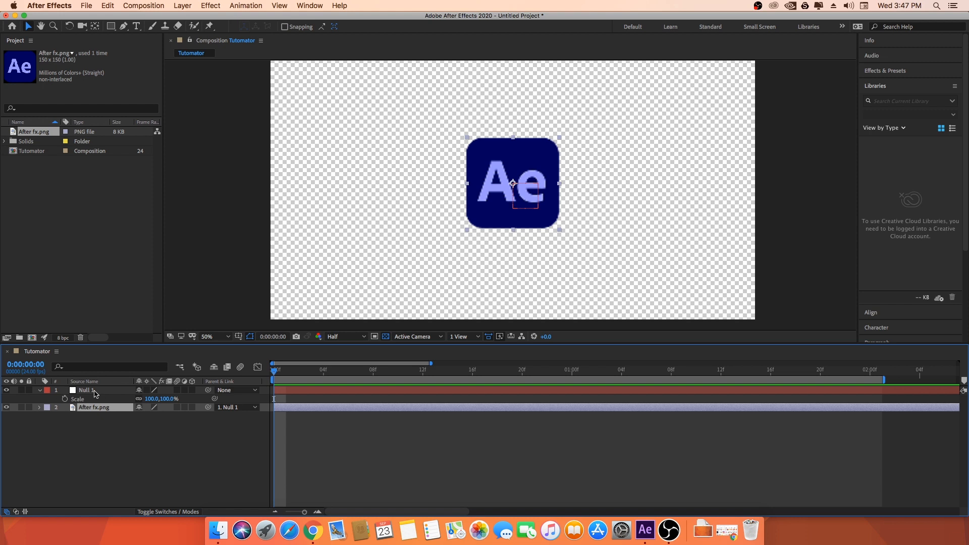
click(94, 391)
click(93, 406)
click(89, 393)
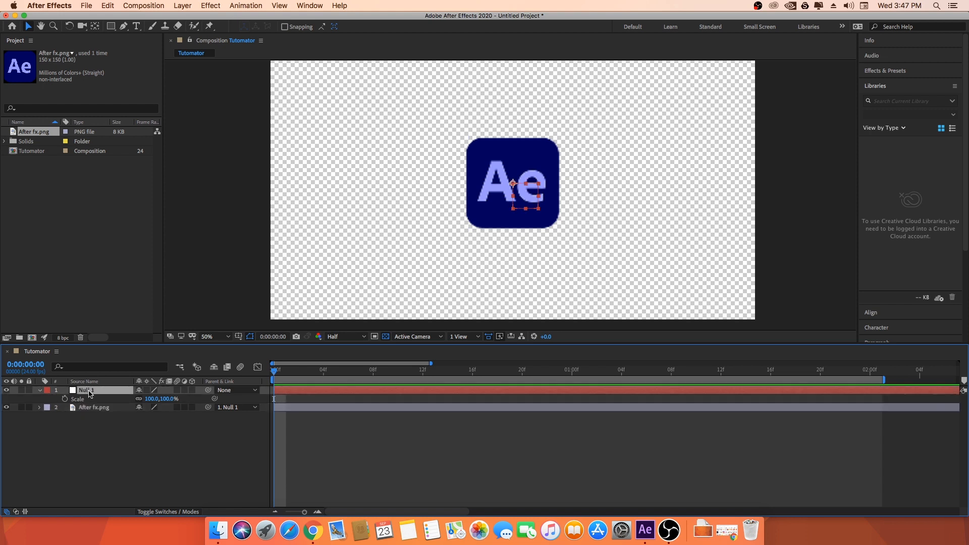
mouse_move(151, 400)
mouse_down()
mouse_move(140, 399)
mouse_move(172, 399)
mouse_move(16, 399)
mouse_move(152, 397)
mouse_up()
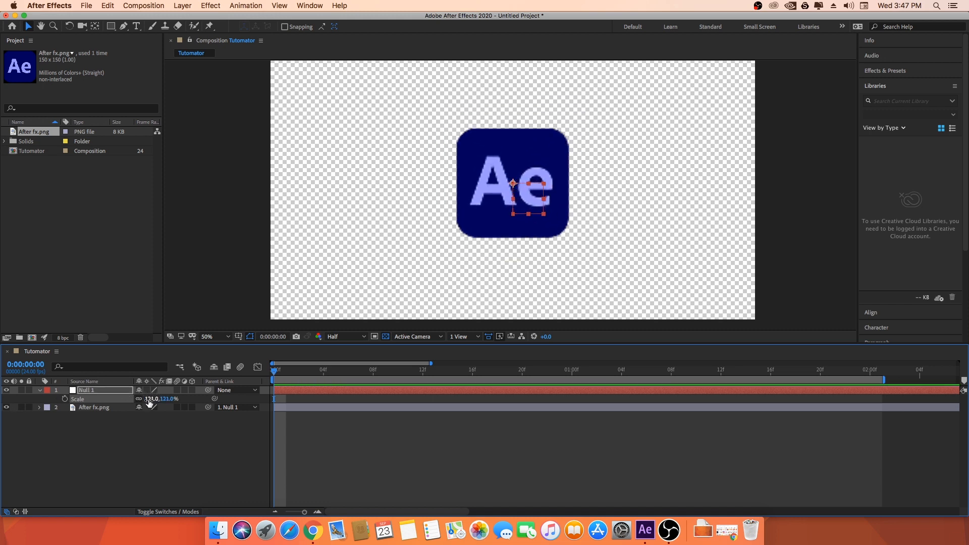
click(150, 398)
text(100)
key(Return)
click(146, 444)
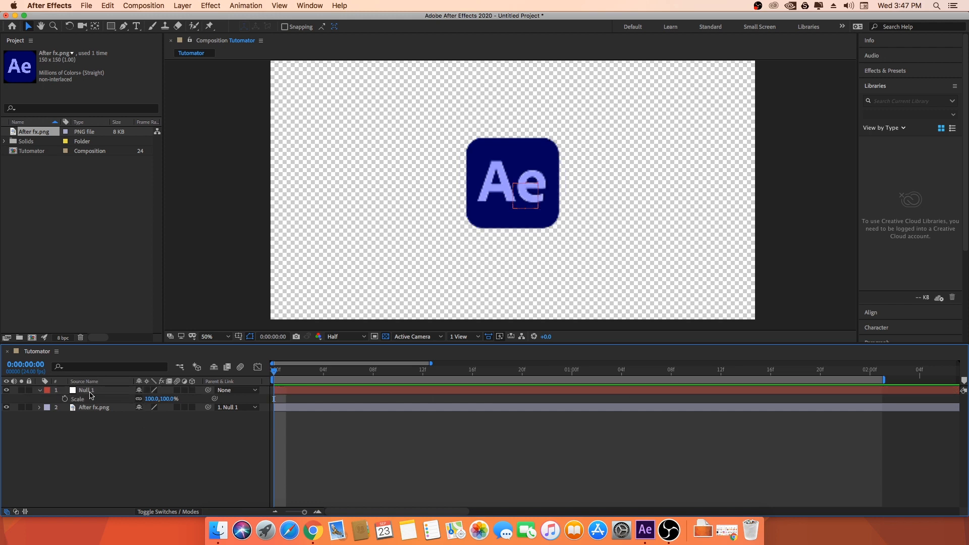
click(91, 395)
click(152, 399)
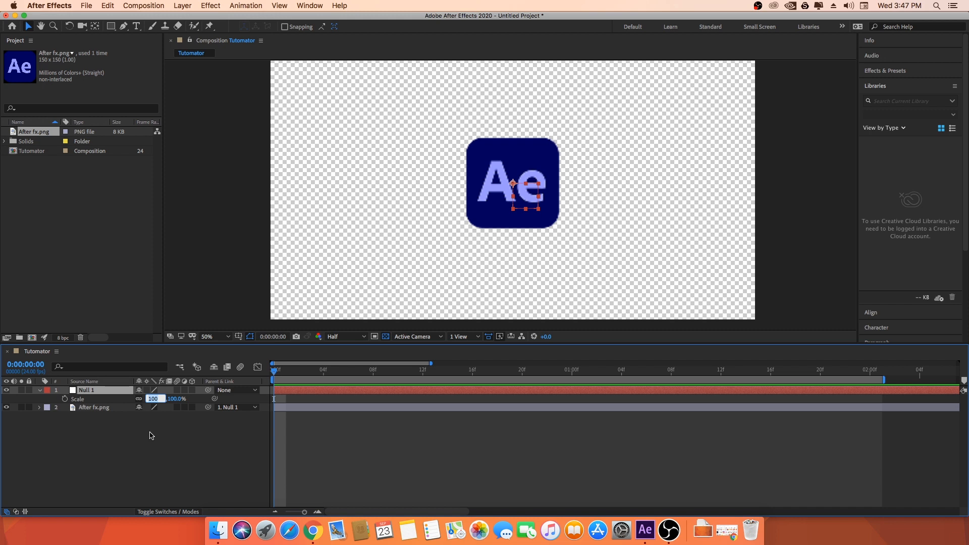
click(145, 428)
click(102, 393)
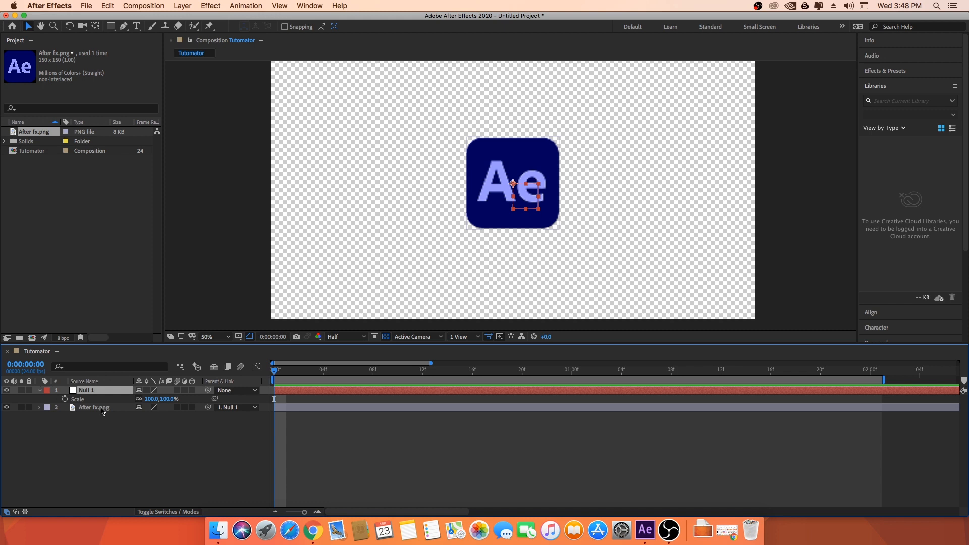
click(102, 409)
click(99, 391)
click(117, 453)
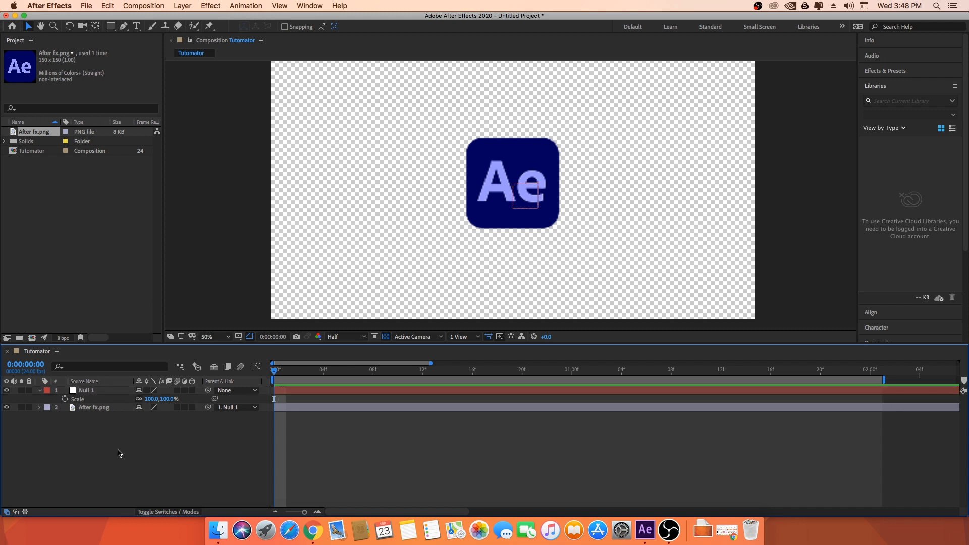
- Start keyframing the Null 1 layer's Scale at 0:00:00:00 with a value of 0%
click(99, 393)
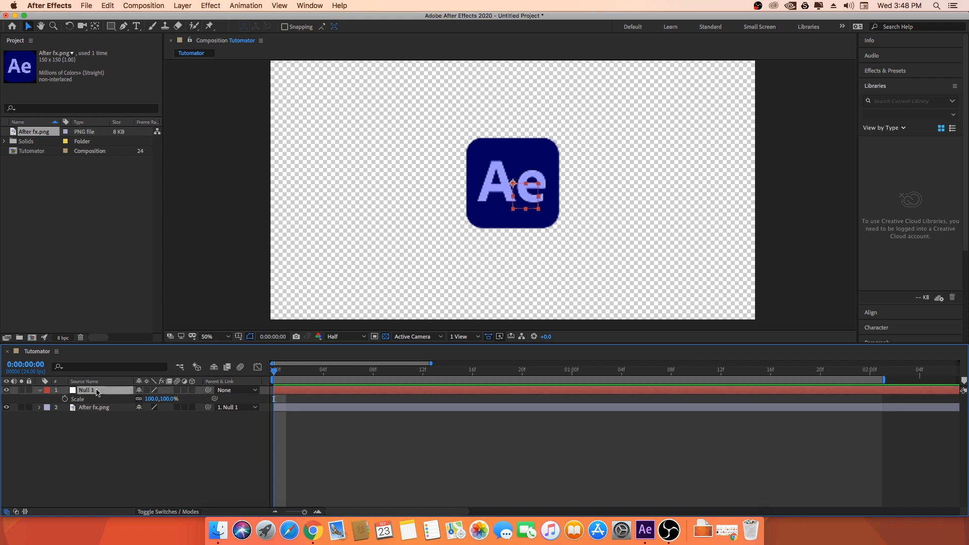
click(64, 399)
click(151, 399)
text(0)
key(Return)
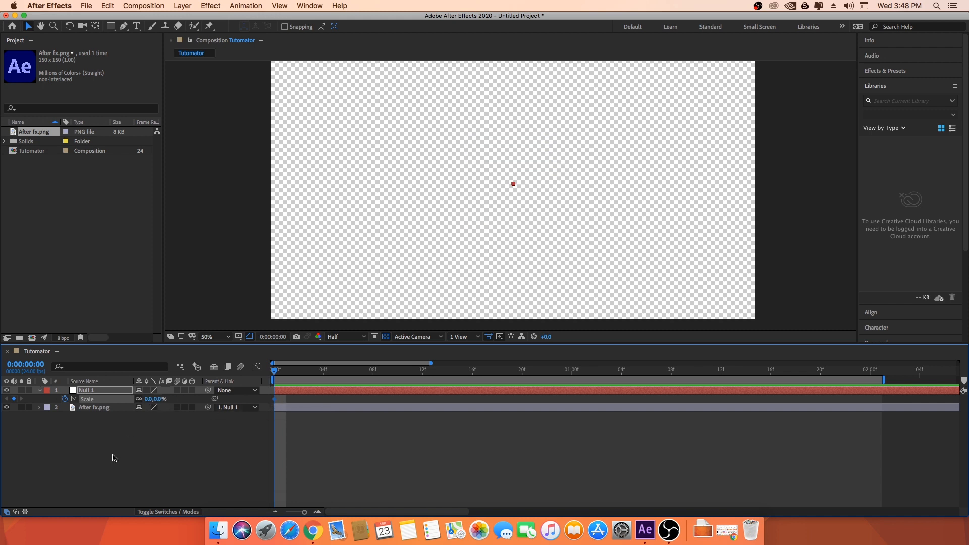
- Add a Scale keyframe of 130% to the Null 1 layer at 0:00:00:03
key(Page_Down)
key(Page_Down)
key(Page_Down)
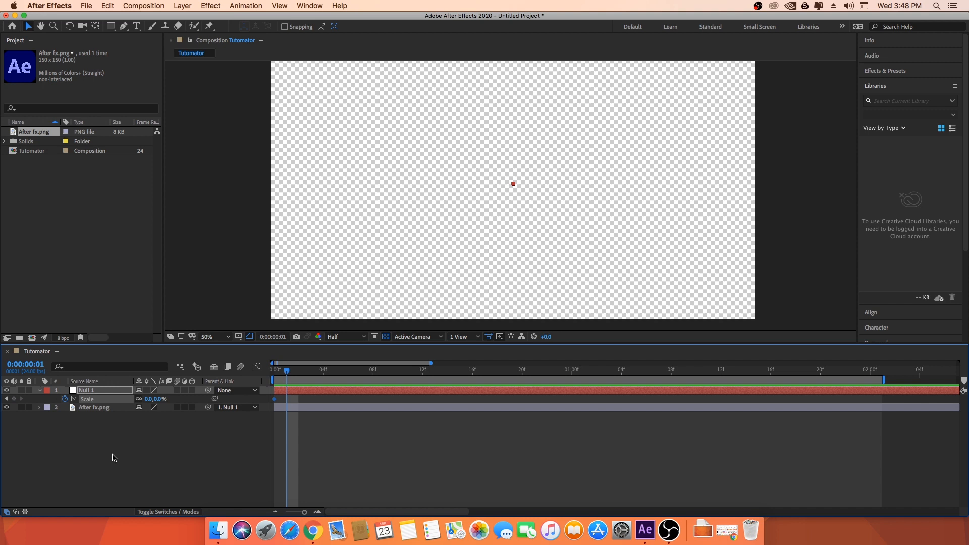
click(147, 399)
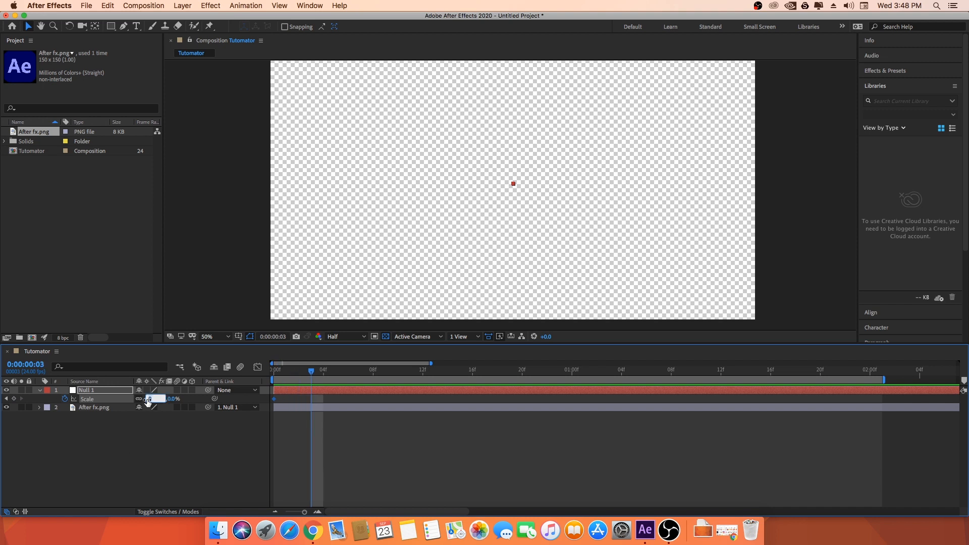
text(130)
key(Return)
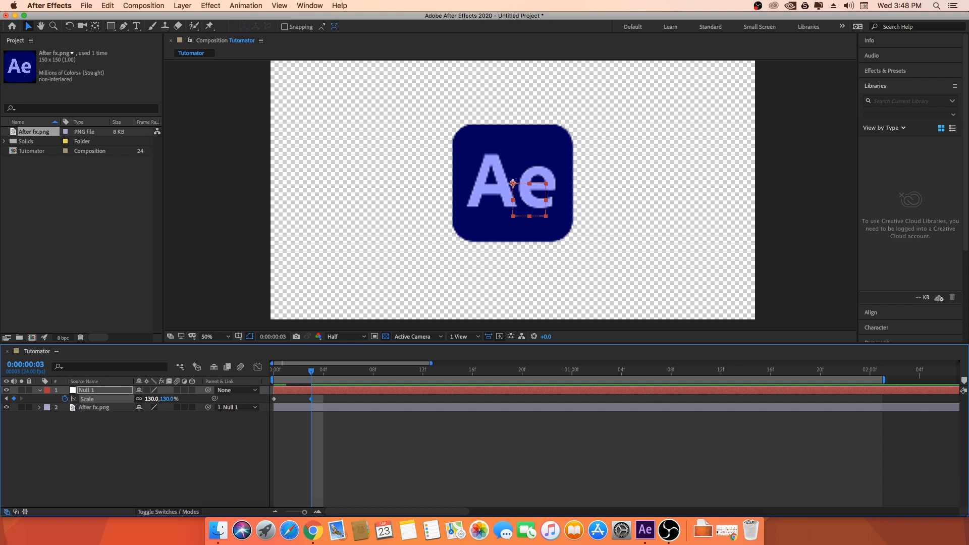
- Step back and forth through the frames around the 130% Scale keyframe, ending at 0:00:00:03
key(Page_Down)
key(Page_Down)
key(Page_Down)
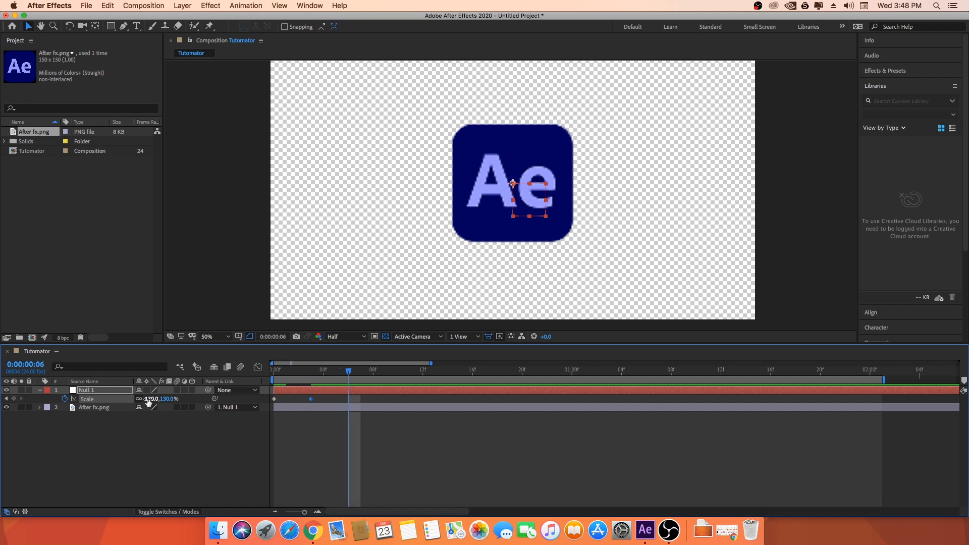
drag(283, 372, 311, 373)
key(space)
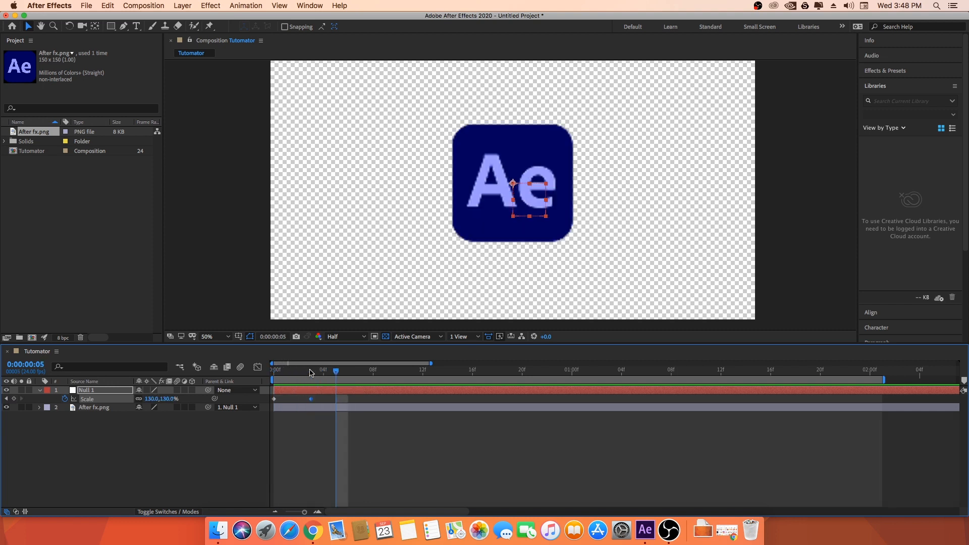
key(super+Left)
key(super+Left)
key(super+Left)
key(super+Left)
key(super+Left)
key(super+Left)
key(super+Left)
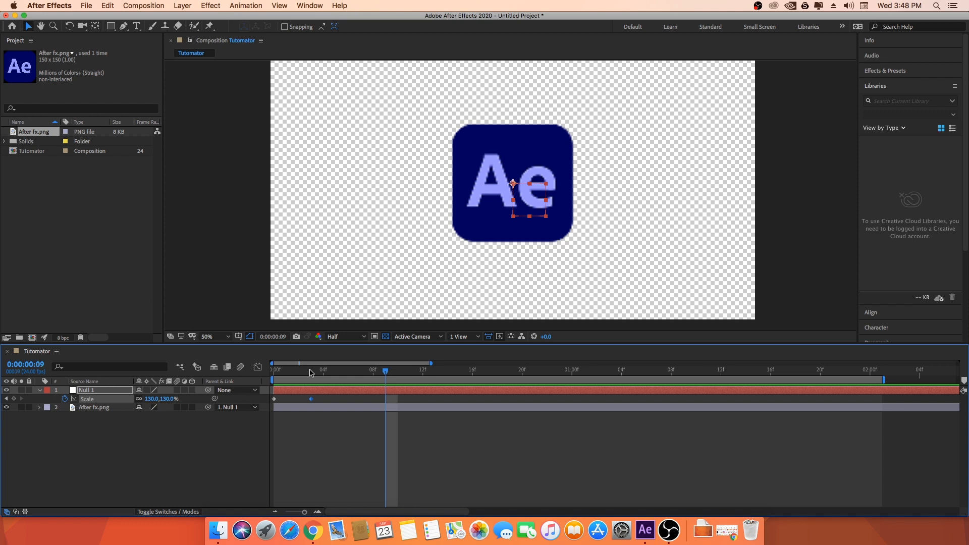
key(super+Left)
key(super+Left)
key(super+Left)
key(super+Right)
key(super+Right)
key(super+Right)
key(super+Left)
key(super+Right)
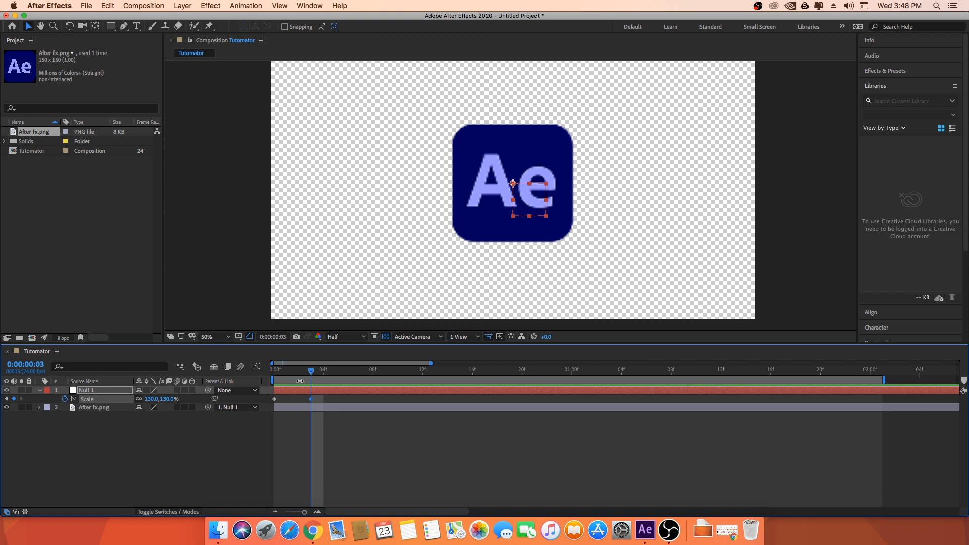
key(super+Right)
key(super+Left)
key(super+Left)
key(super+Right)
key(super+Right)
key(super+Right)
key(super+Right)
key(super+Left)
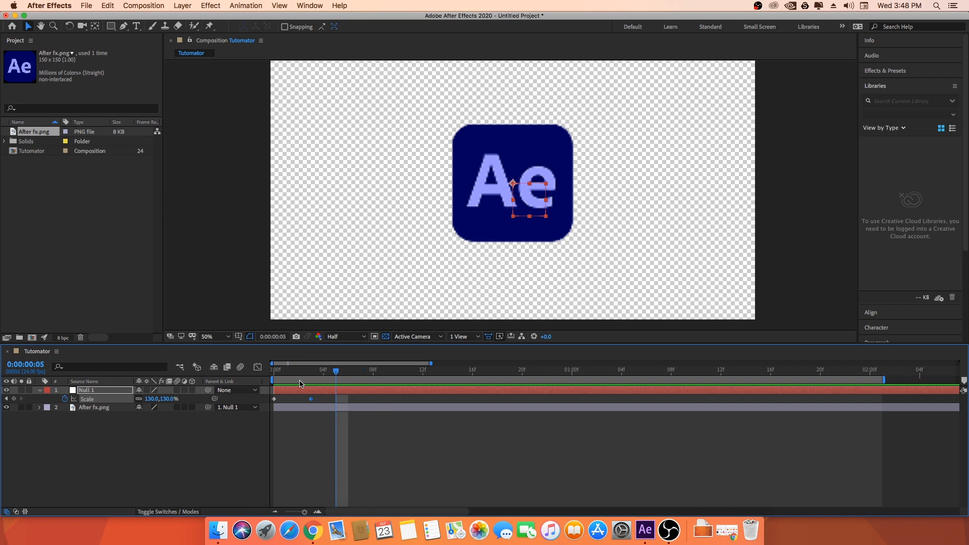
key(super+Left)
key(super+Right)
key(super+Left)
click(310, 373)
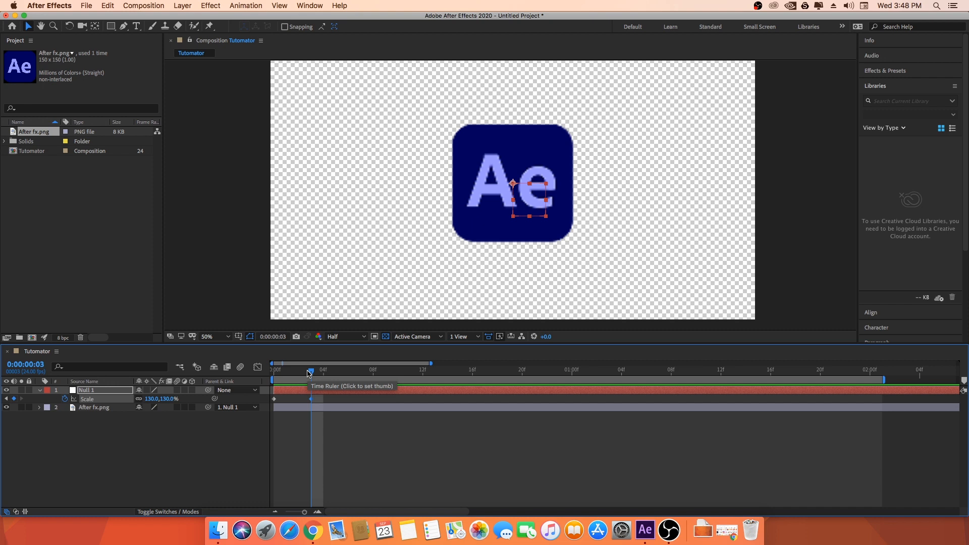
- Add a Scale keyframe of 80% to the Null 1 layer three frames further, at 0:00:00:06
key(super+Right)
key(super+Right)
key(super+Right)
click(151, 400)
text(80)
key(Return)
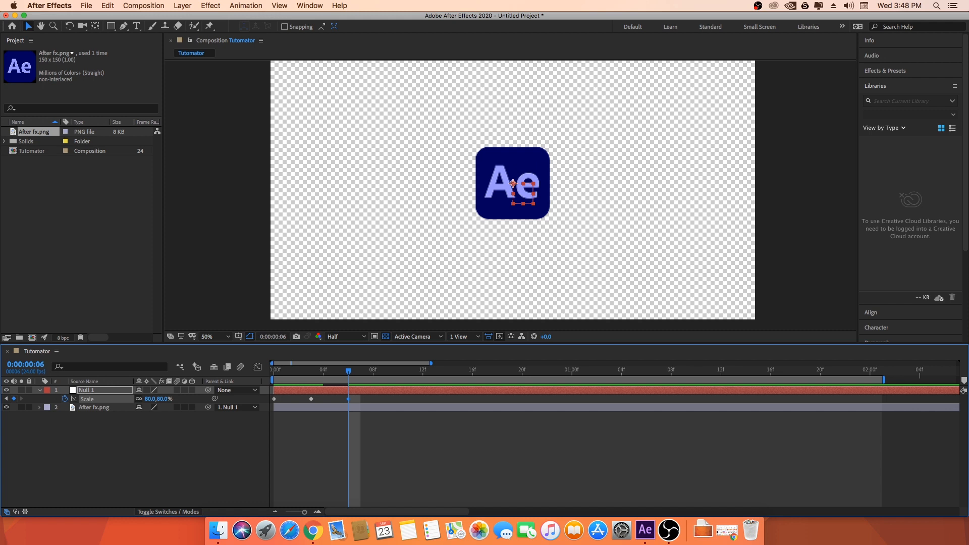
- Add a final Scale keyframe of 100% to the Null 1 layer at 0:00:00:09
key(super+Right)
key(super+Right)
key(super+Right)
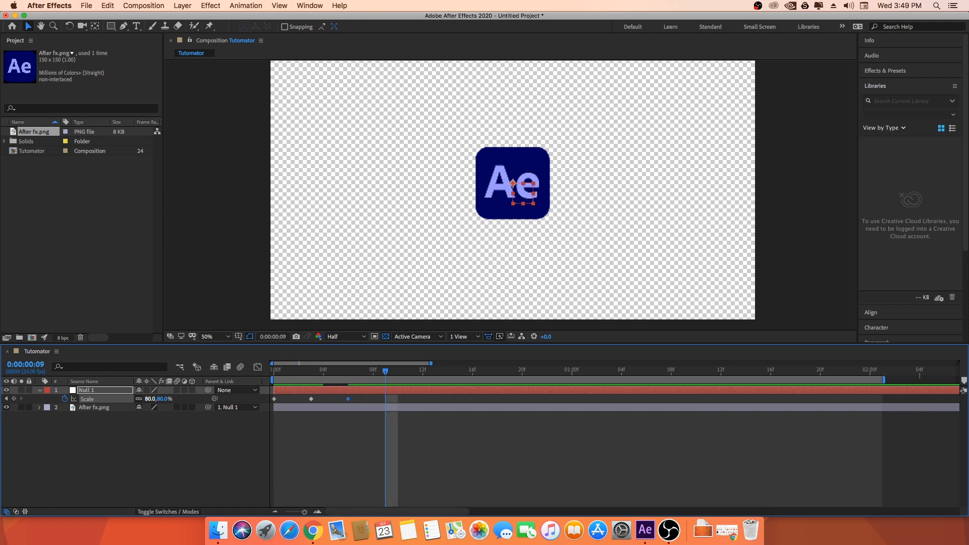
click(150, 398)
text(100)
key(Return)
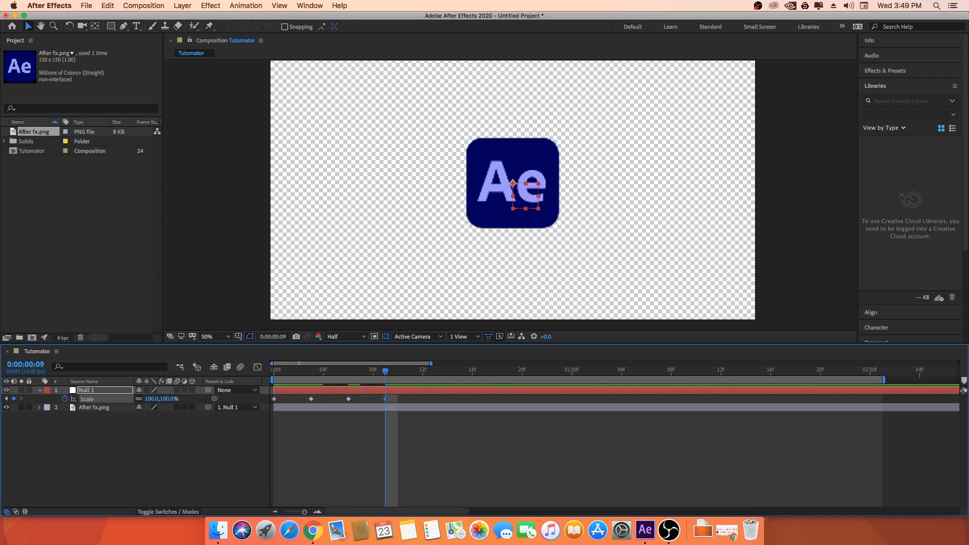
- Preview the logo's scale animation from the start and review its keyframes at frames 0, 3, 6 and 9
drag(338, 374, 262, 379)
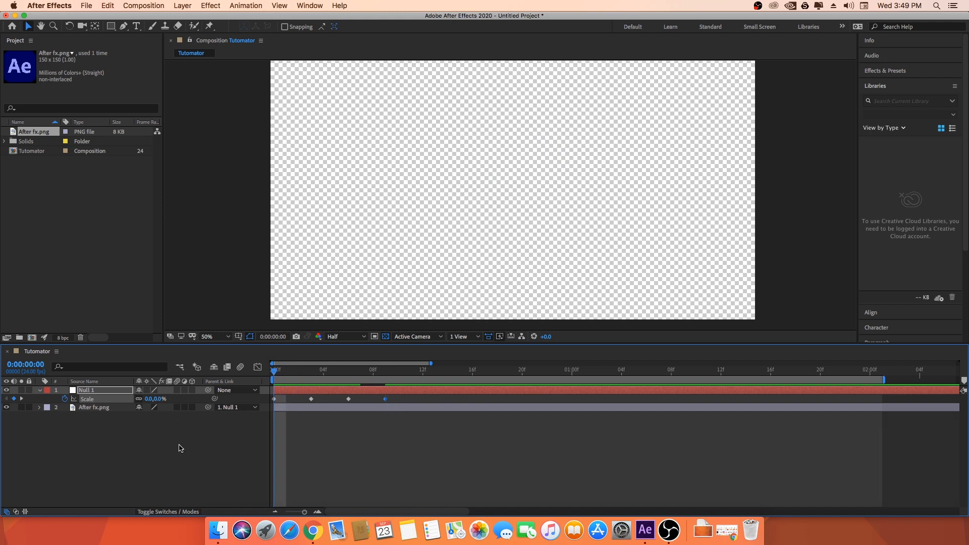
key(space)
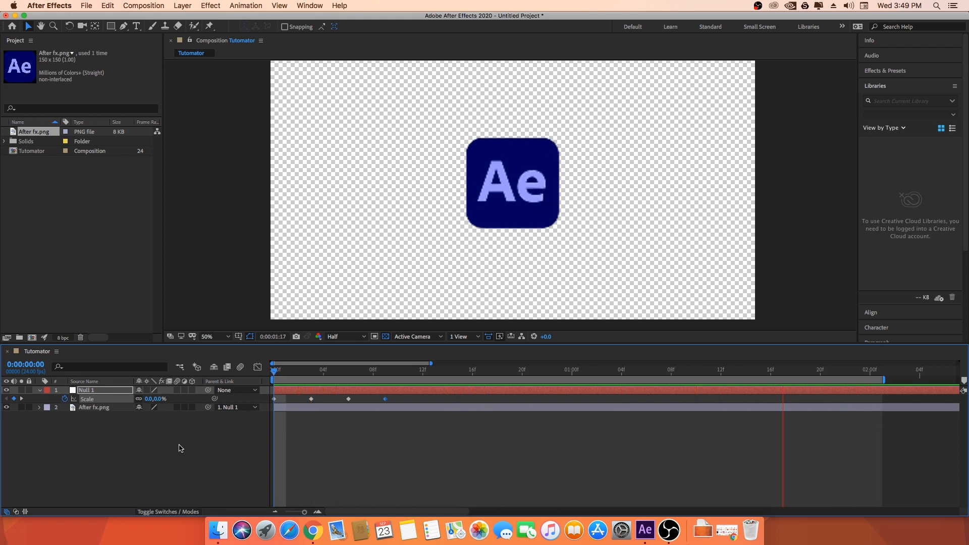
drag(281, 371, 312, 373)
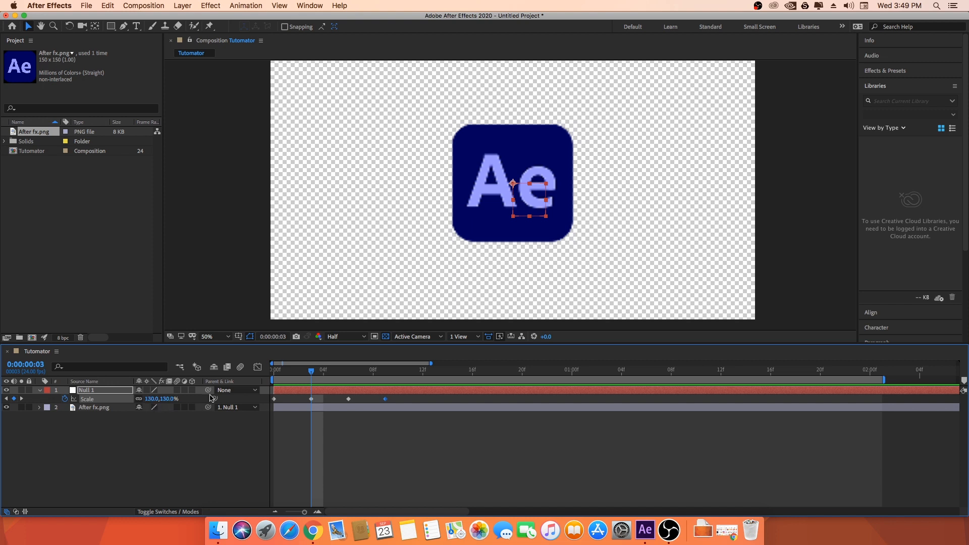
drag(311, 374, 352, 374)
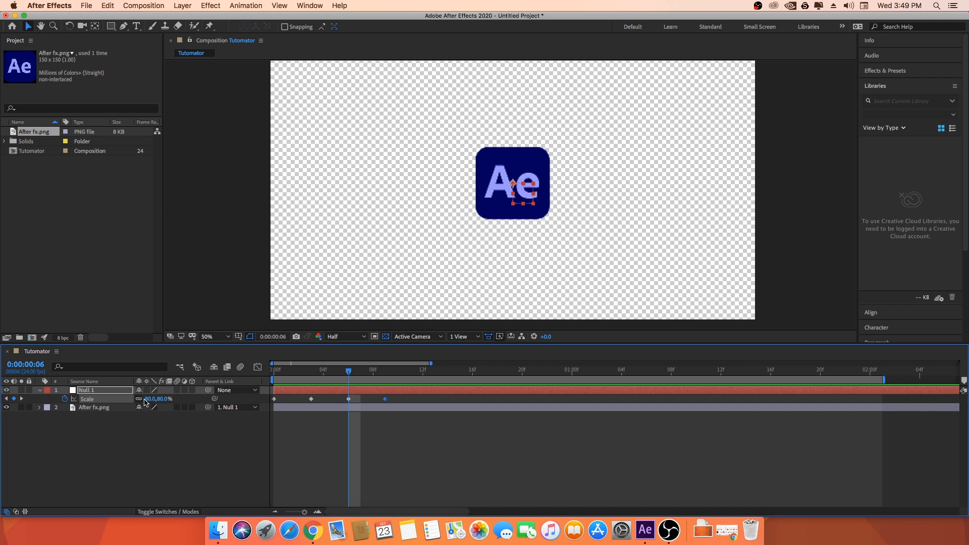
drag(356, 374, 388, 373)
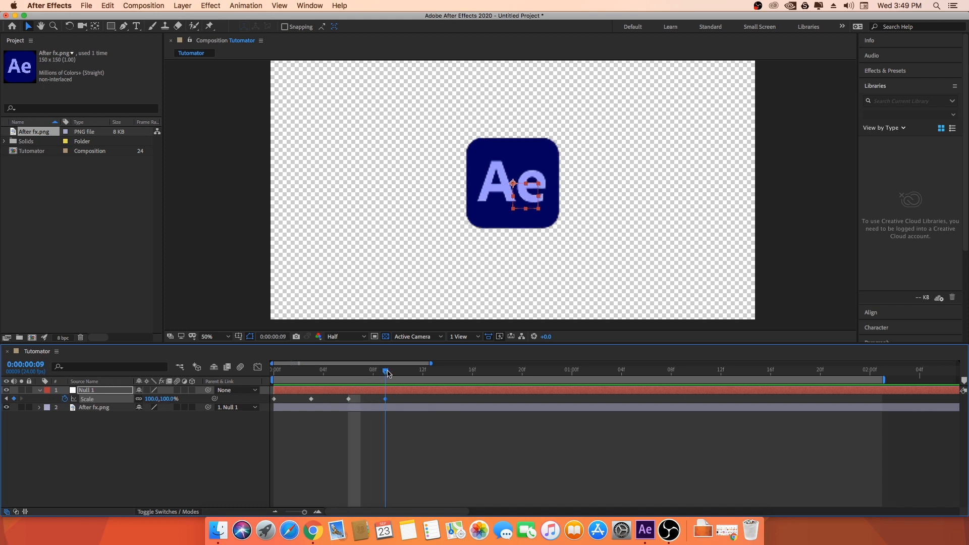
drag(386, 371, 312, 373)
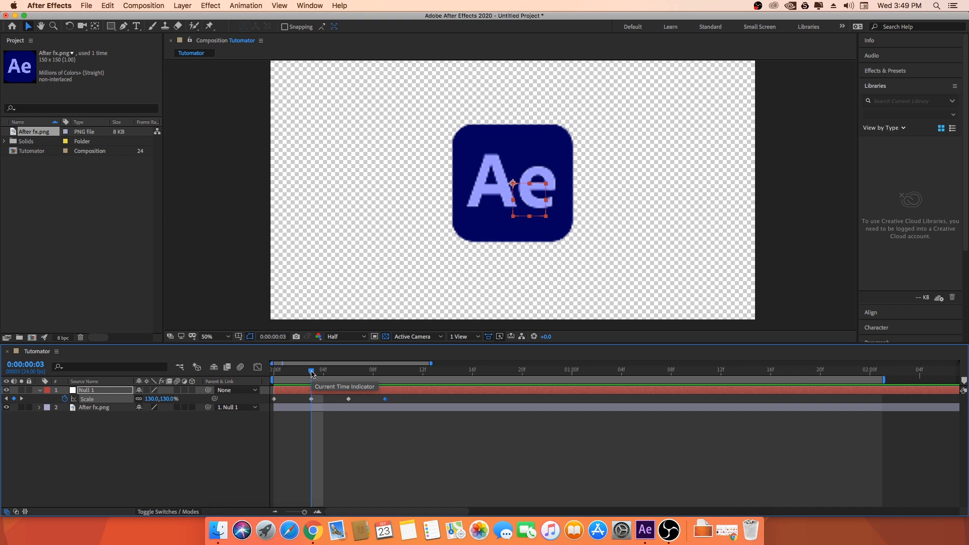
drag(311, 374, 346, 375)
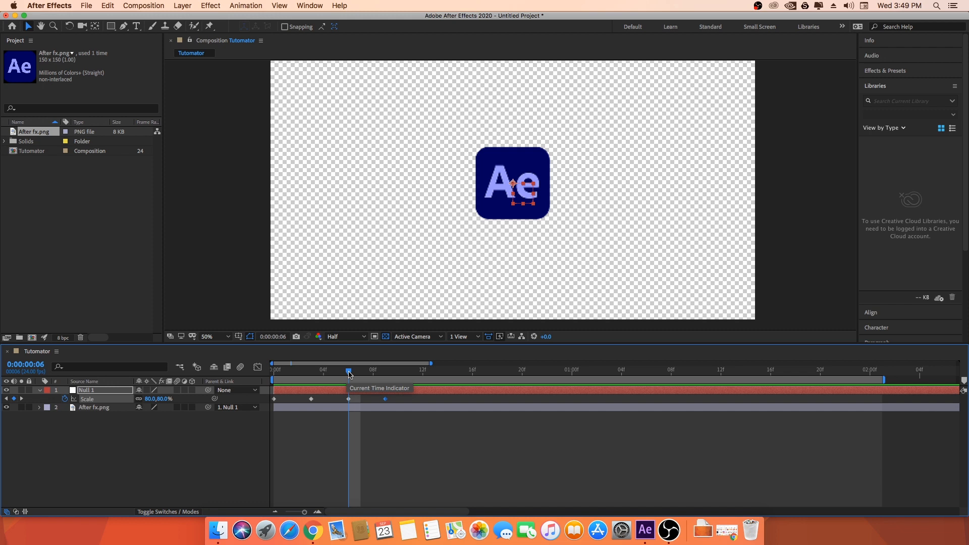
drag(349, 373, 275, 373)
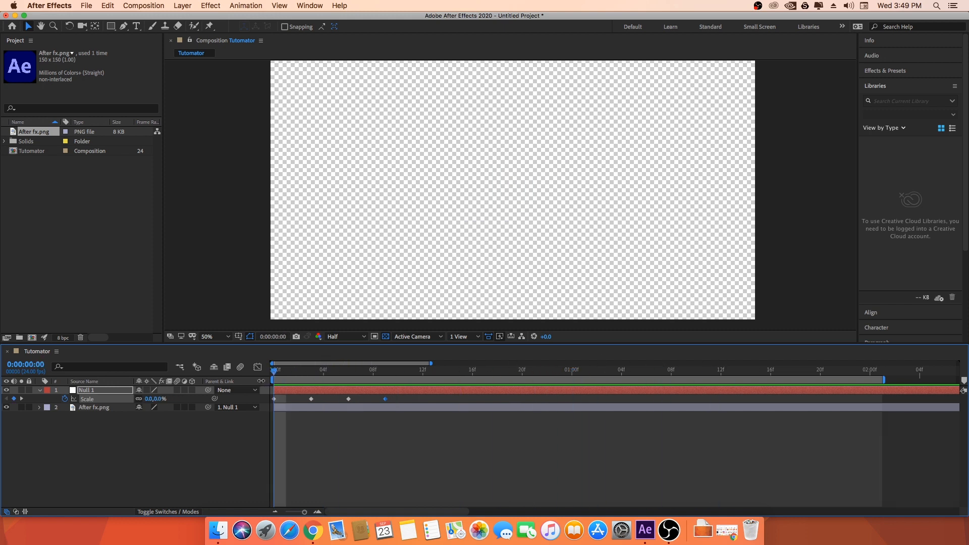
key(space)
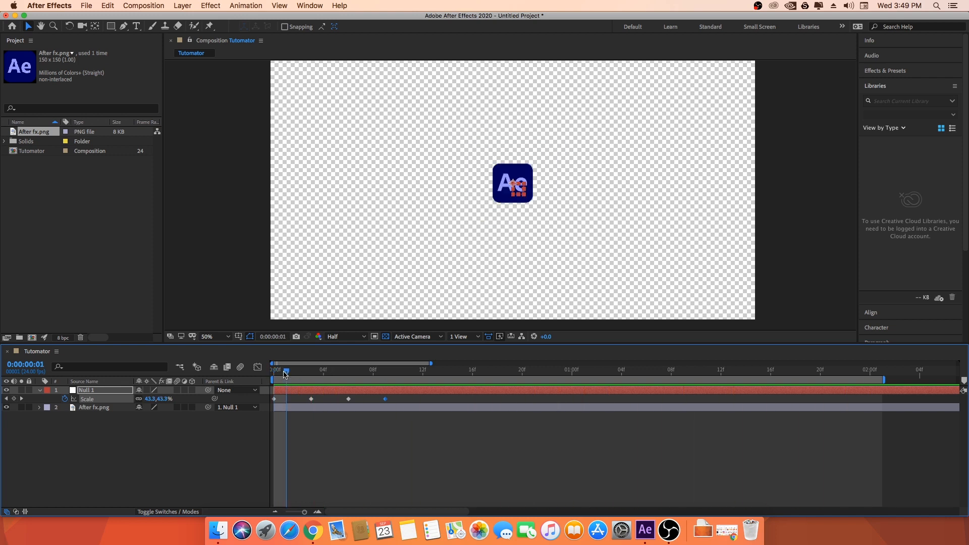
click(342, 378)
drag(342, 379, 266, 375)
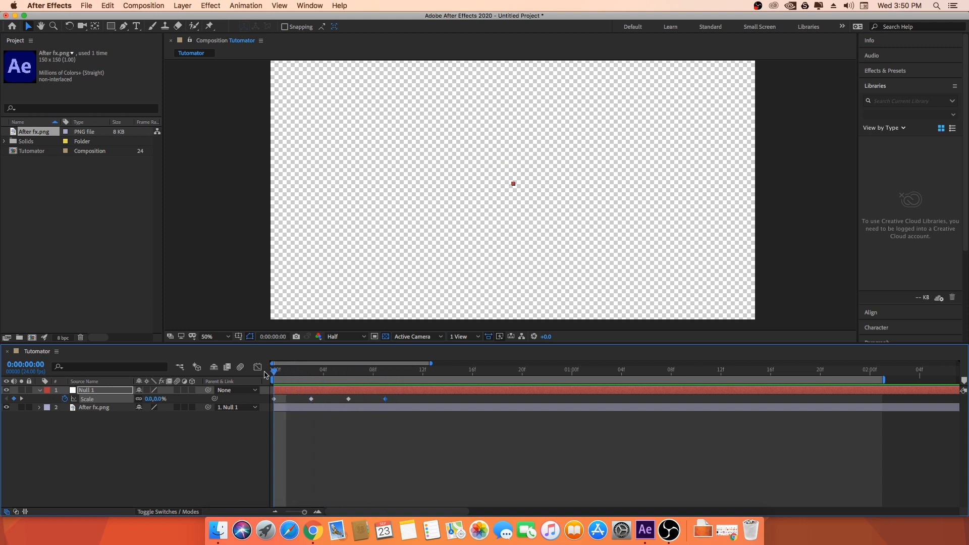
key(space)
click(114, 455)
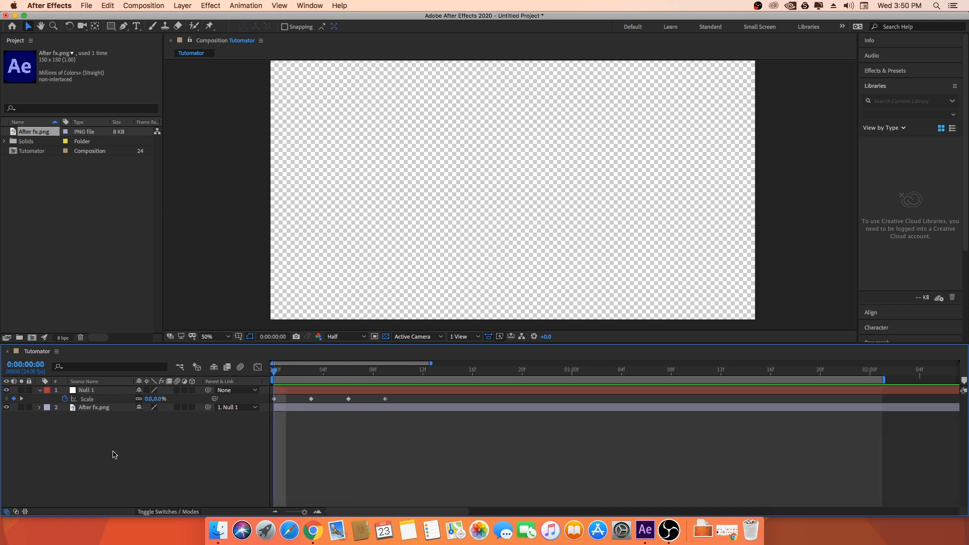
- Enable motion blur for the After fx.png layer and for the Tutomator composition
click(94, 408)
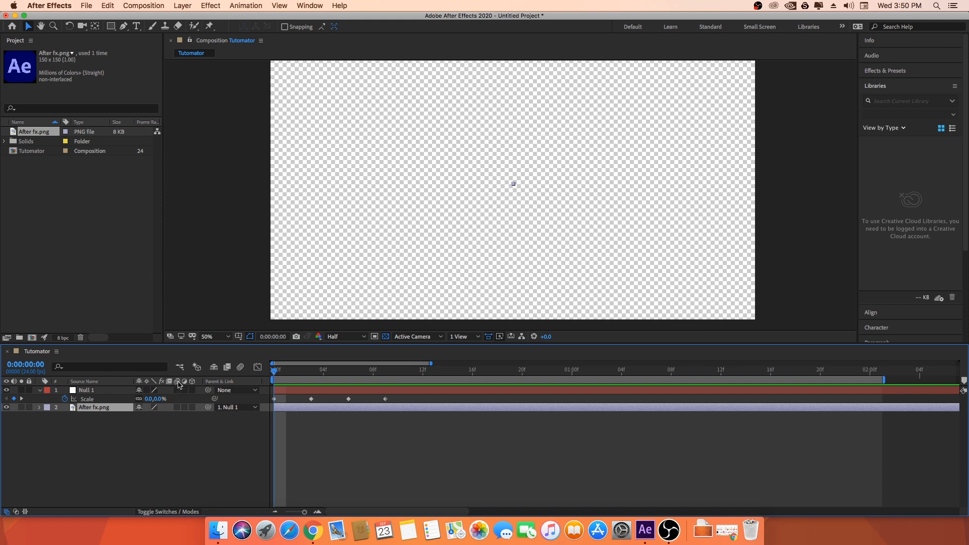
click(176, 407)
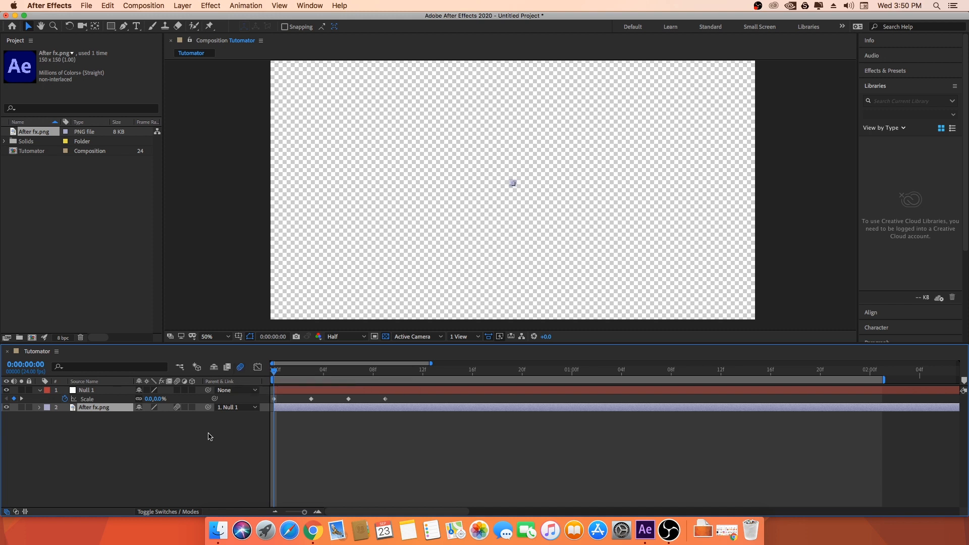
click(240, 368)
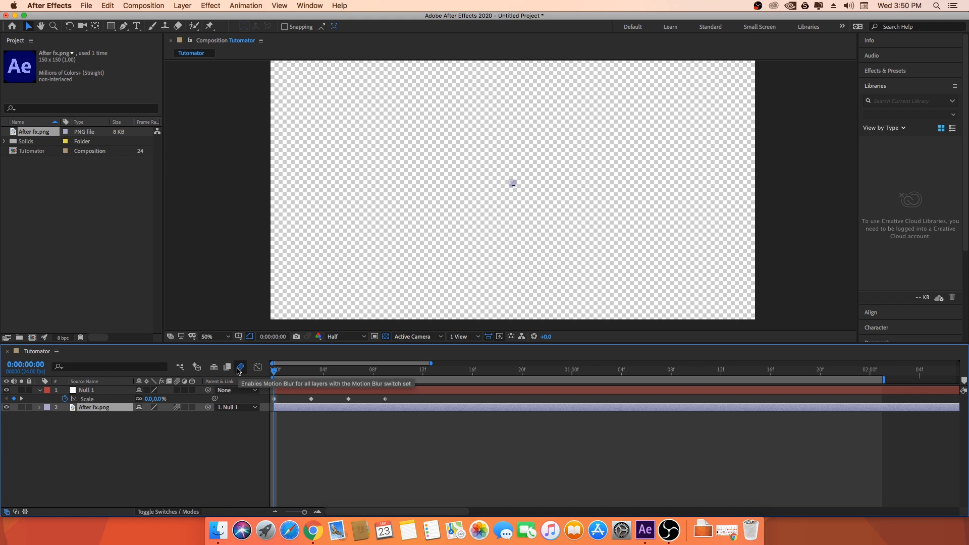
- Turn off the composition's motion blur and preview the logo's scale animation without it, returning to the first frame
click(240, 368)
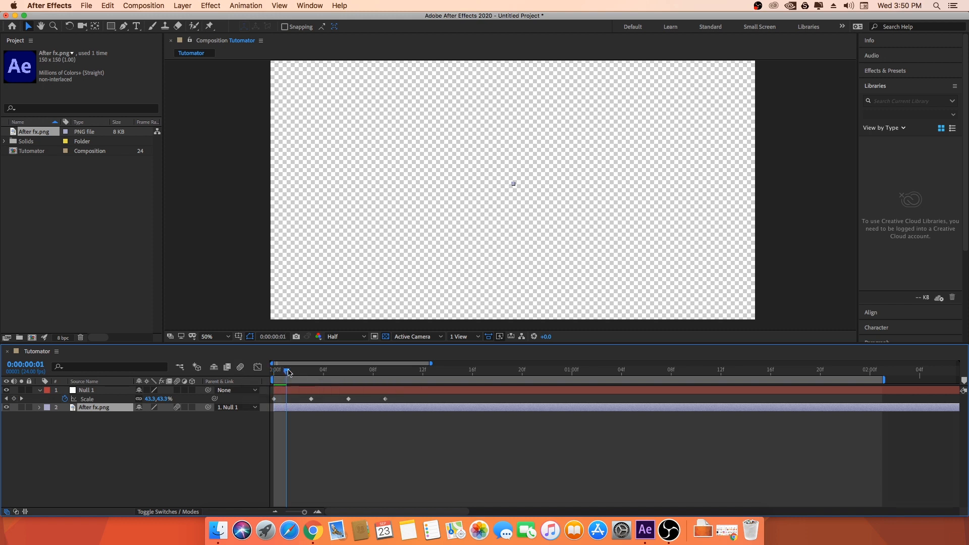
key(space)
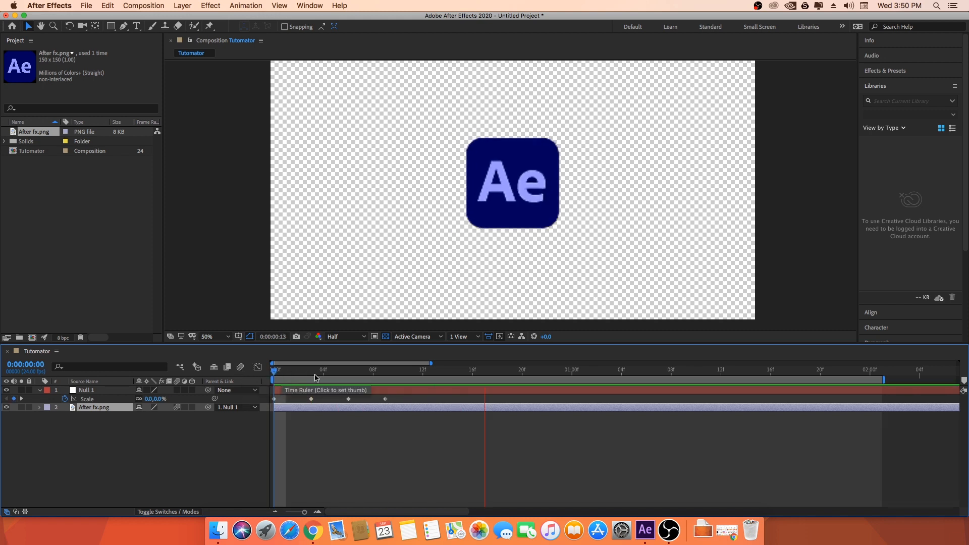
click(318, 372)
drag(318, 373, 273, 374)
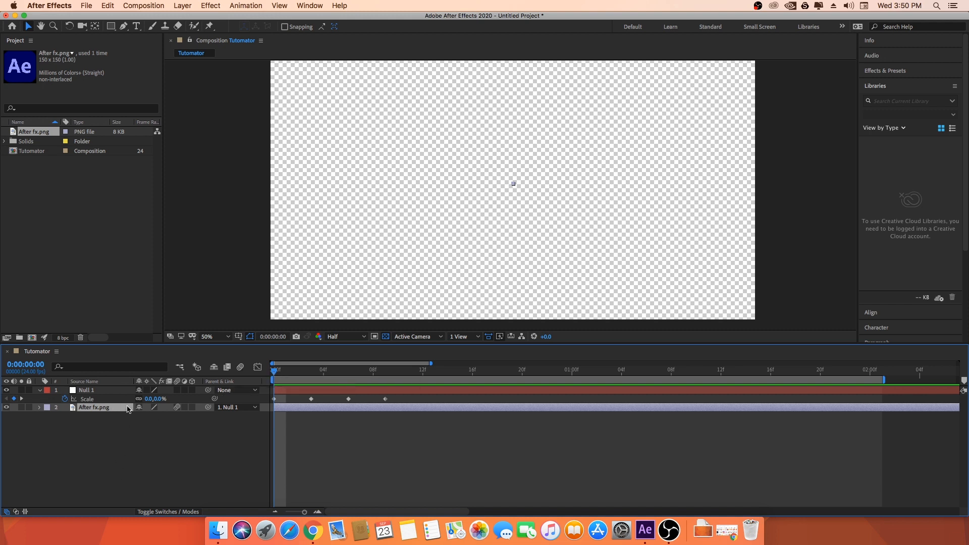
- Turn the composition's motion blur back on, preview the animation and scrub to frame 2
click(241, 368)
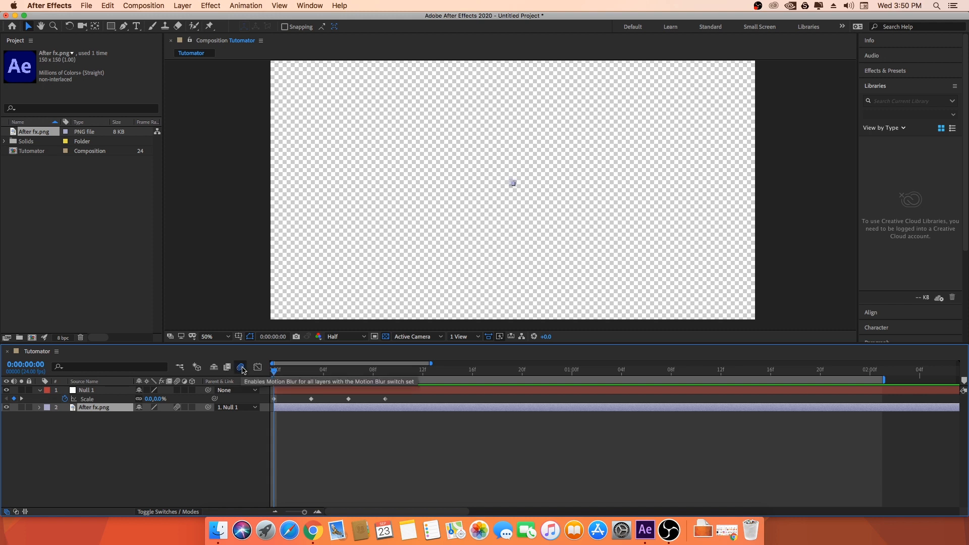
key(space)
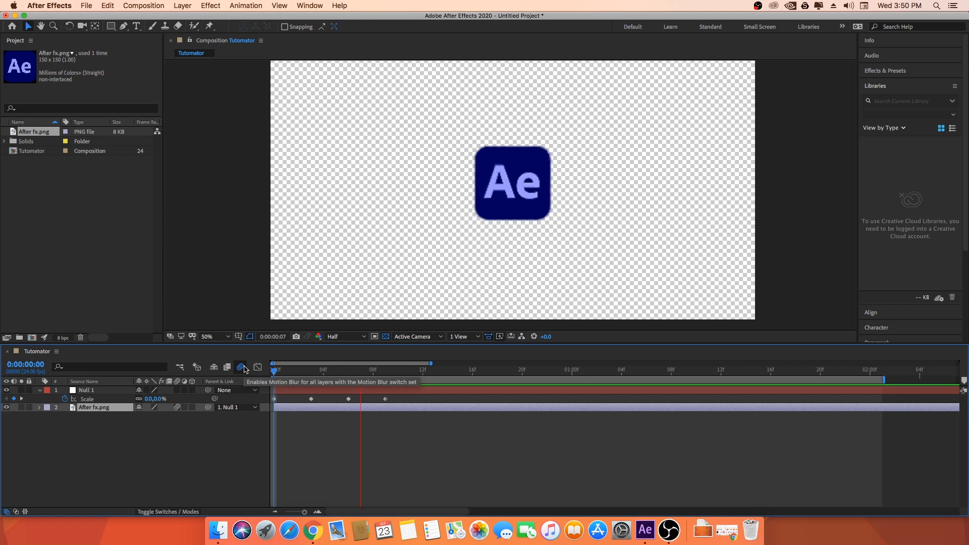
click(271, 372)
mouse_move(281, 374)
mouse_down()
mouse_move(310, 374)
mouse_move(298, 374)
mouse_up()
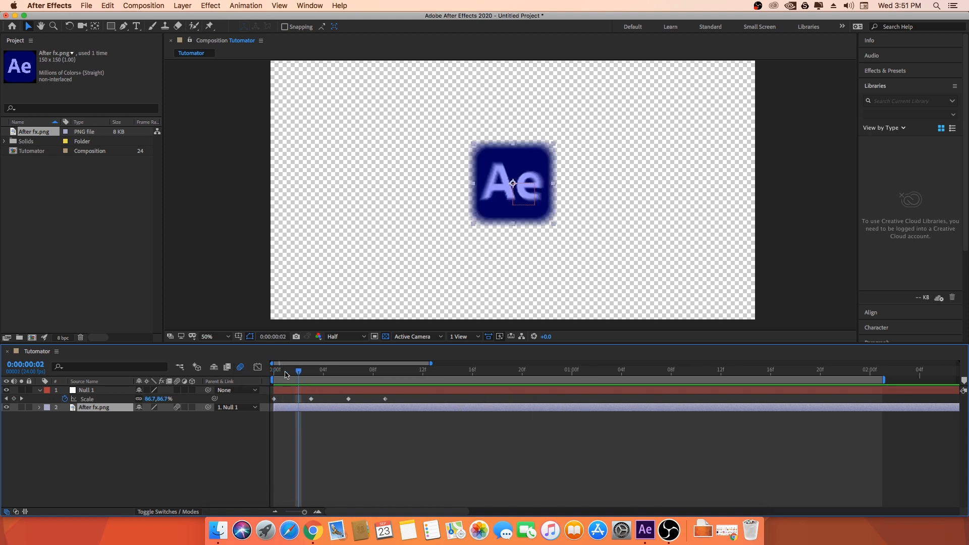
- Toggle the composition's motion blur repeatedly to compare the logo at frame 2, and preview the animation from the start with it off
click(238, 364)
click(238, 364)
click(238, 365)
click(238, 364)
click(238, 365)
click(240, 367)
click(240, 367)
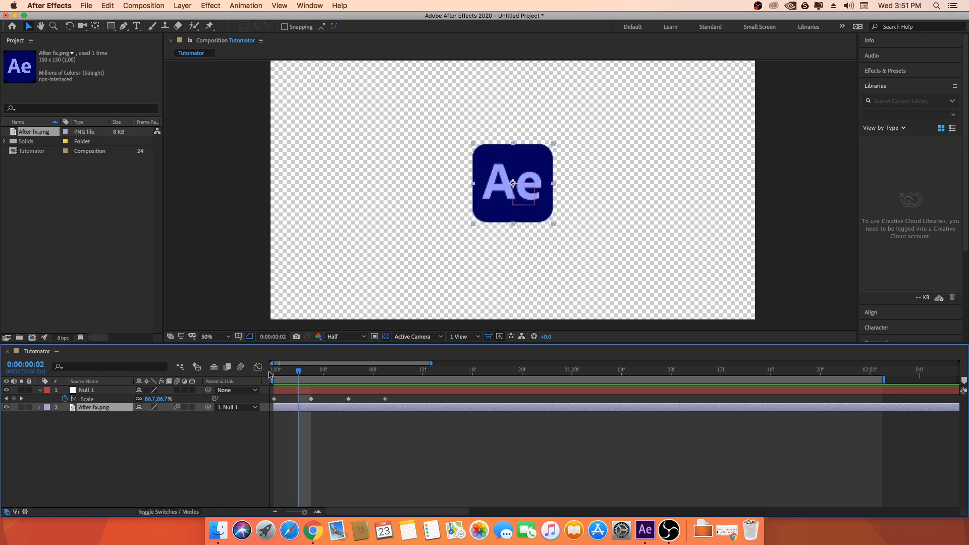
key(space)
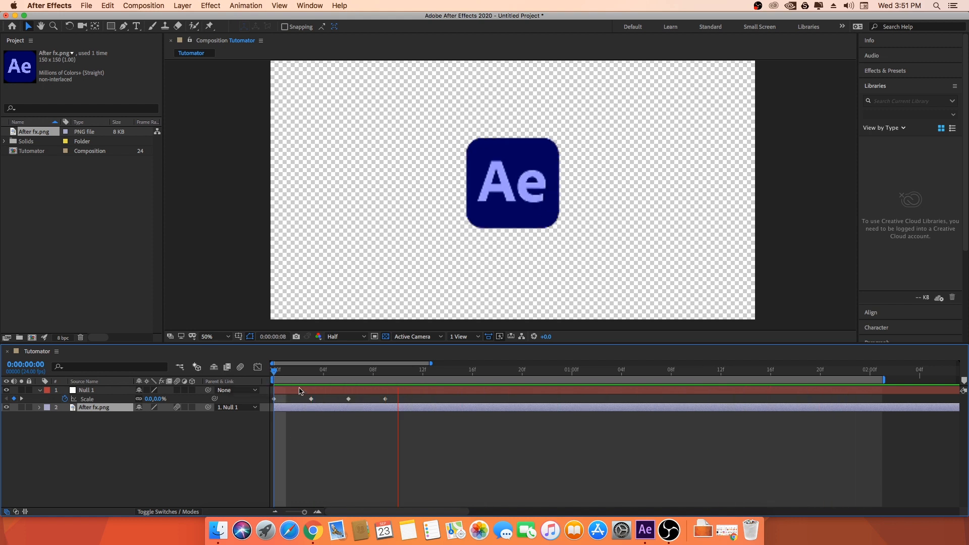
key(space)
- Examine the motion blur options in the Tutomator composition's advanced settings, leaving them without making changes
click(28, 151)
right_click(24, 151)
click(51, 154)
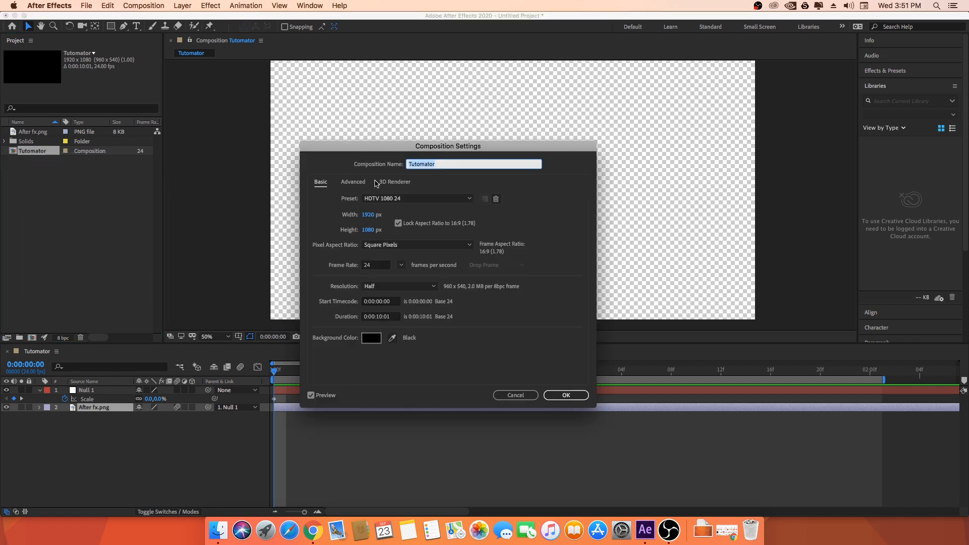
click(353, 182)
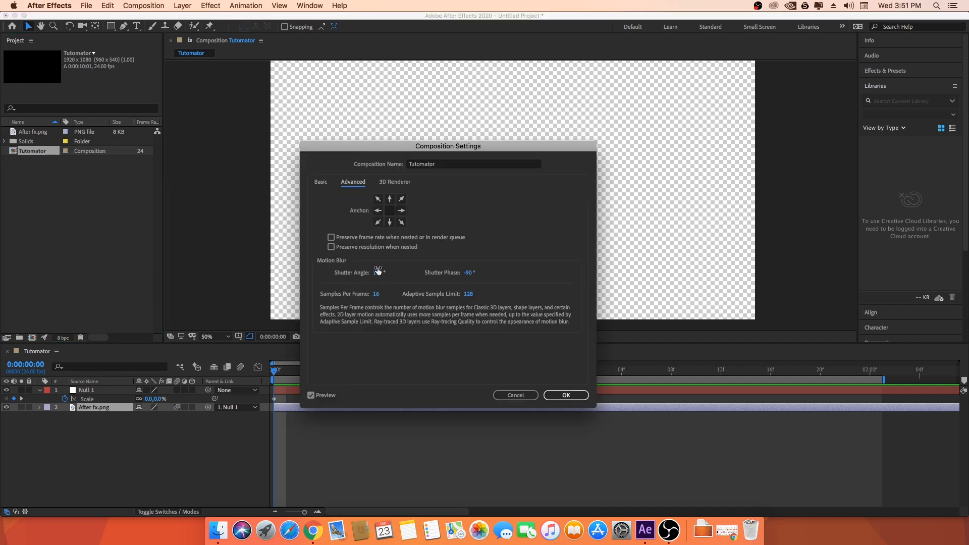
click(515, 396)
- Scrub and preview the logo's scale animation with motion blur enabled for the composition
drag(300, 377, 355, 374)
key(space)
key(space)
key(space)
key(space)
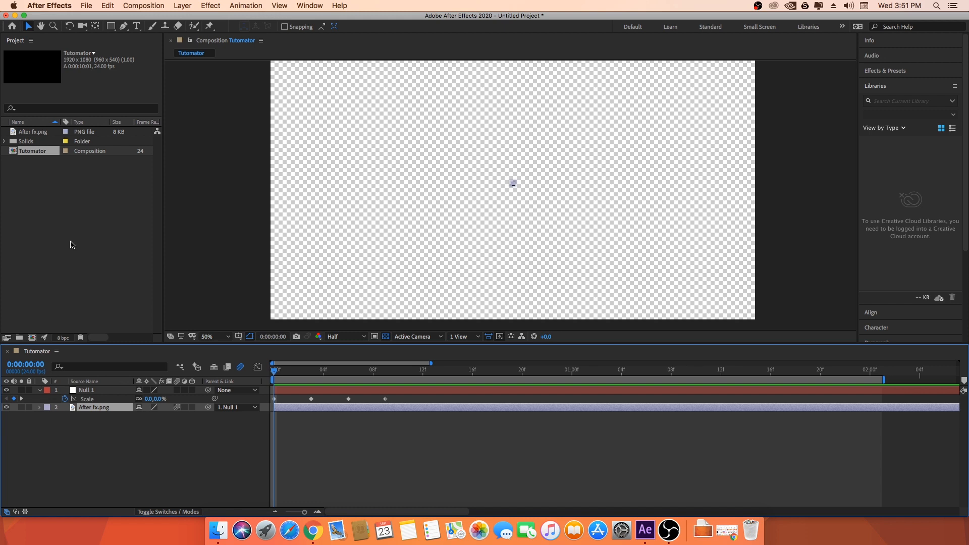
- Import Thanks bG.jpg and place it in the Tutomator composition as the lowest layer, beneath After fx.png
double_click(73, 216)
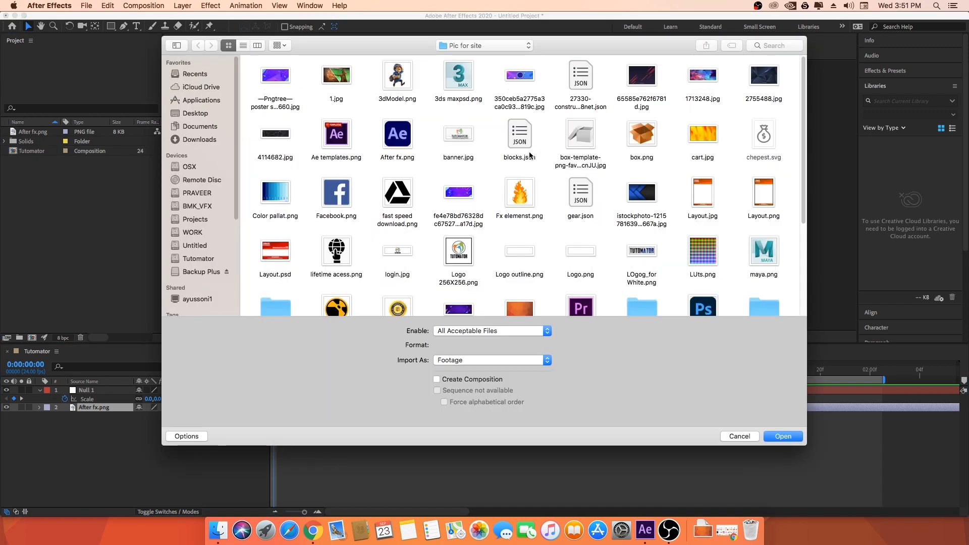
scroll(476, 181, down, 5)
double_click(460, 216)
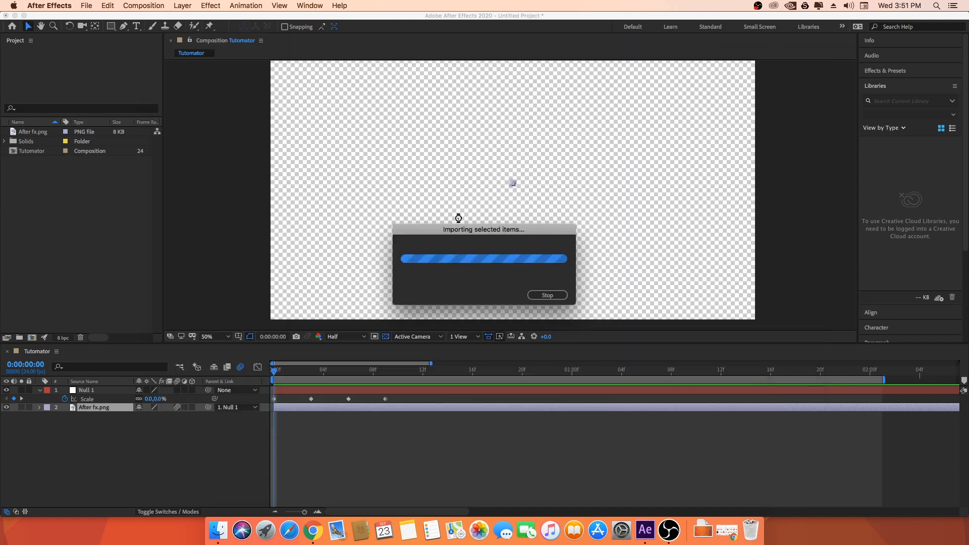
drag(25, 152, 100, 415)
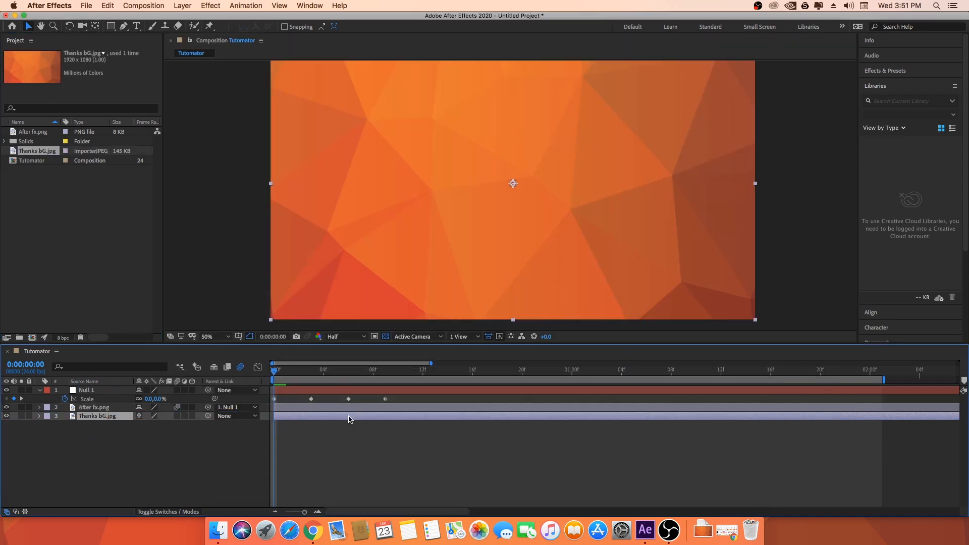
- Preview the logo's pop-in over the background image and scrub through the Null 1 layer's Scale keyframes
key(space)
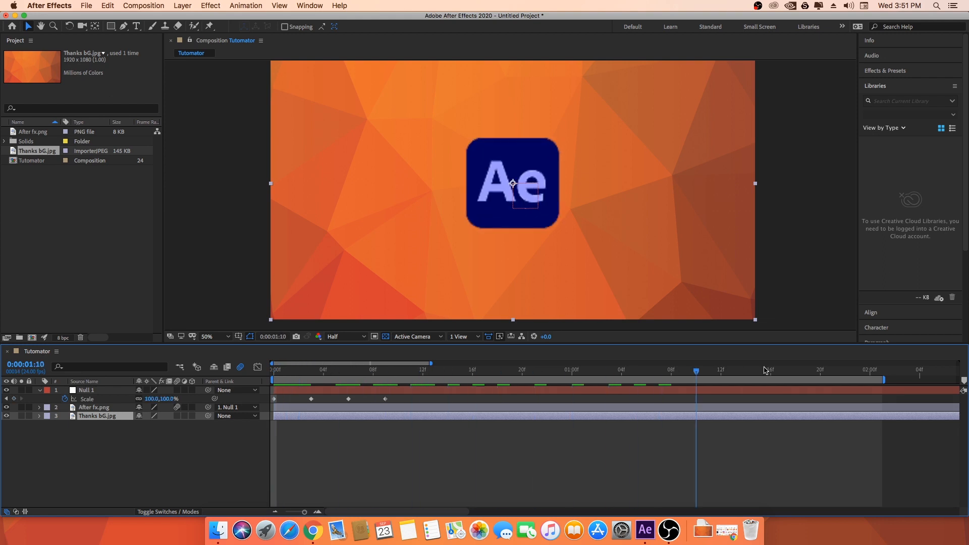
drag(828, 375, 163, 367)
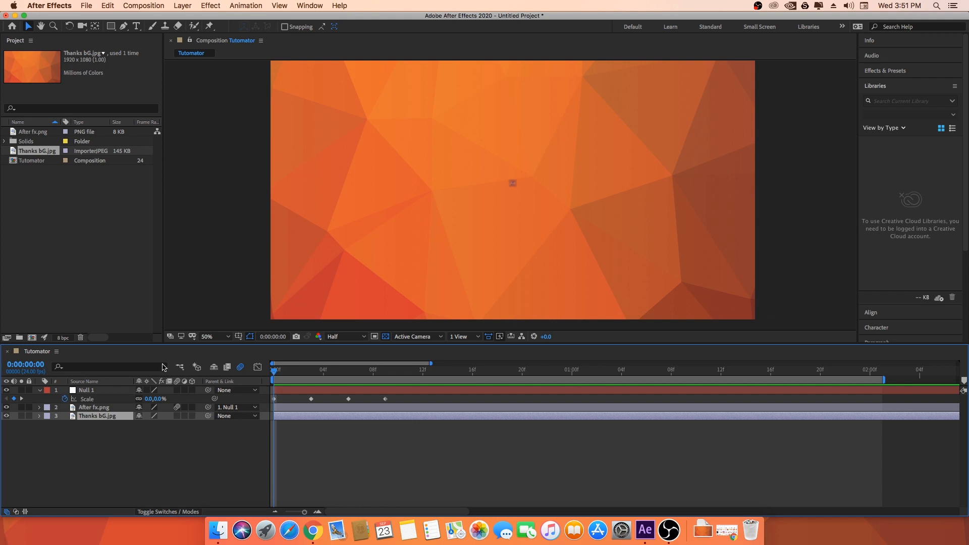
key(space)
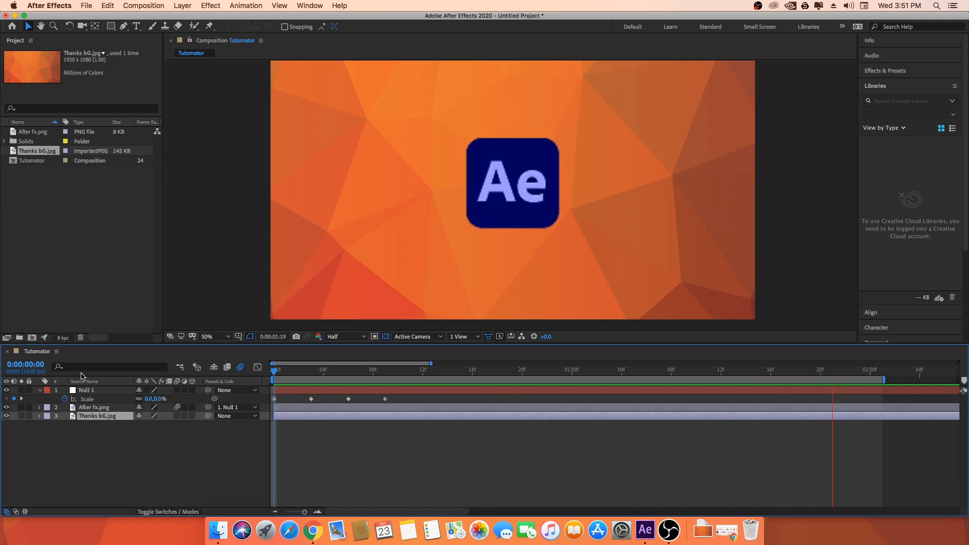
click(87, 390)
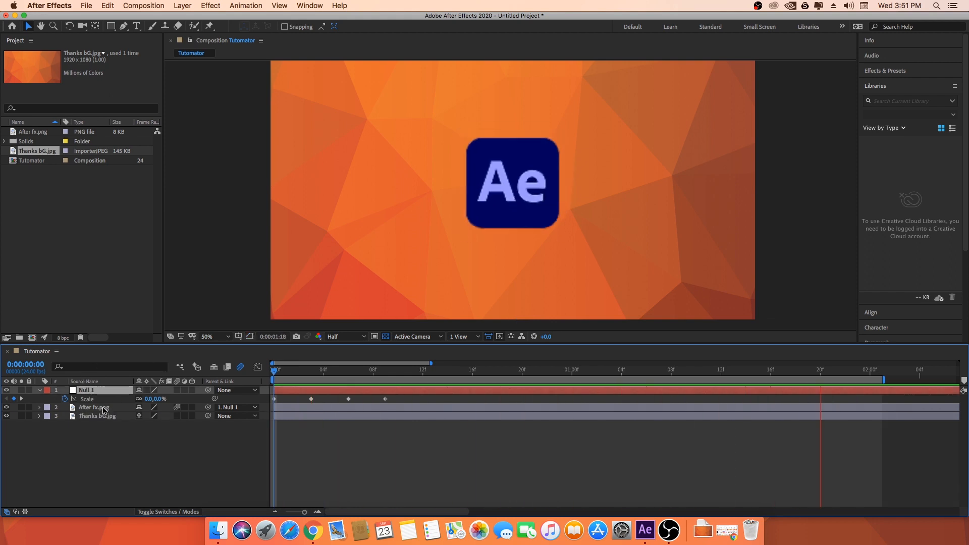
mouse_move(324, 372)
mouse_down()
mouse_move(279, 372)
mouse_move(313, 372)
mouse_up()
key(space)
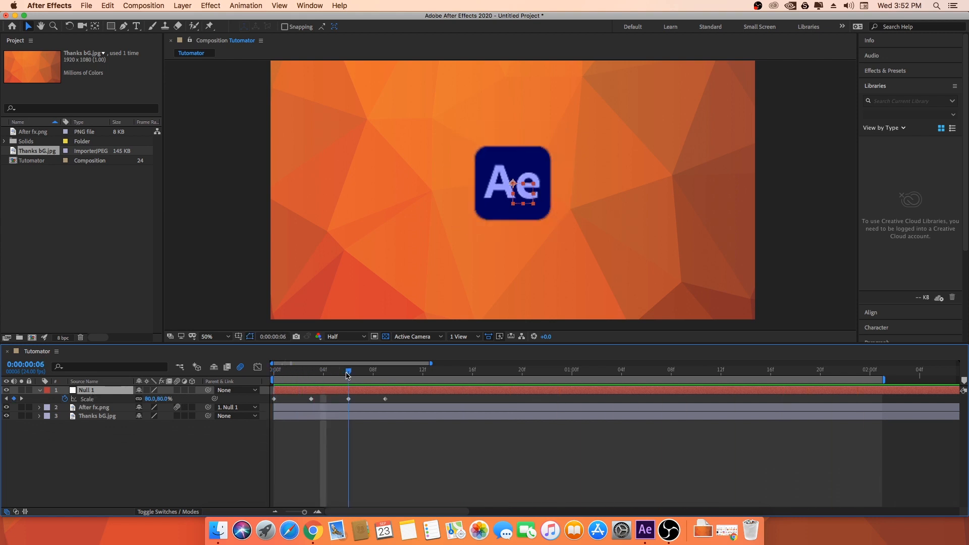
- Increase the After fx.png layer's own Scale to 557% without adding a keyframe
click(90, 408)
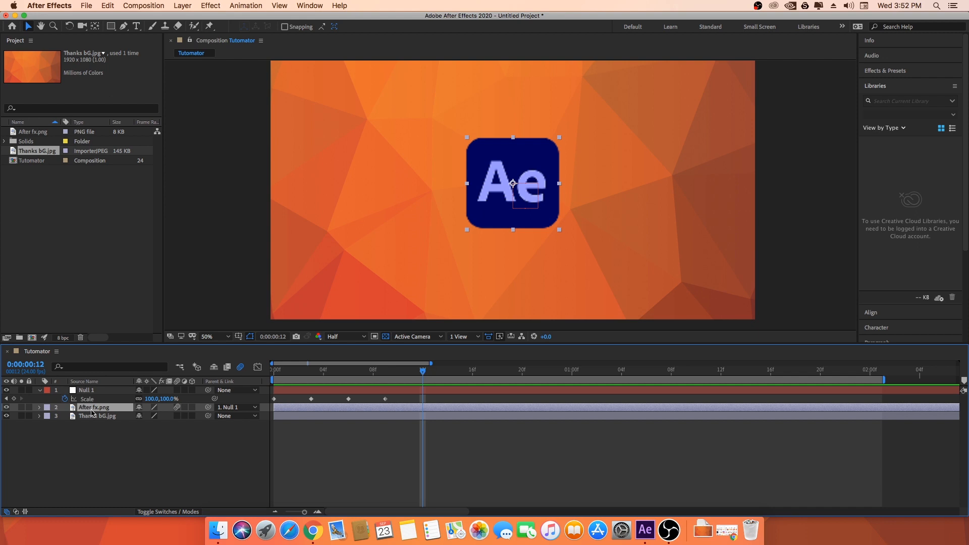
key(s)
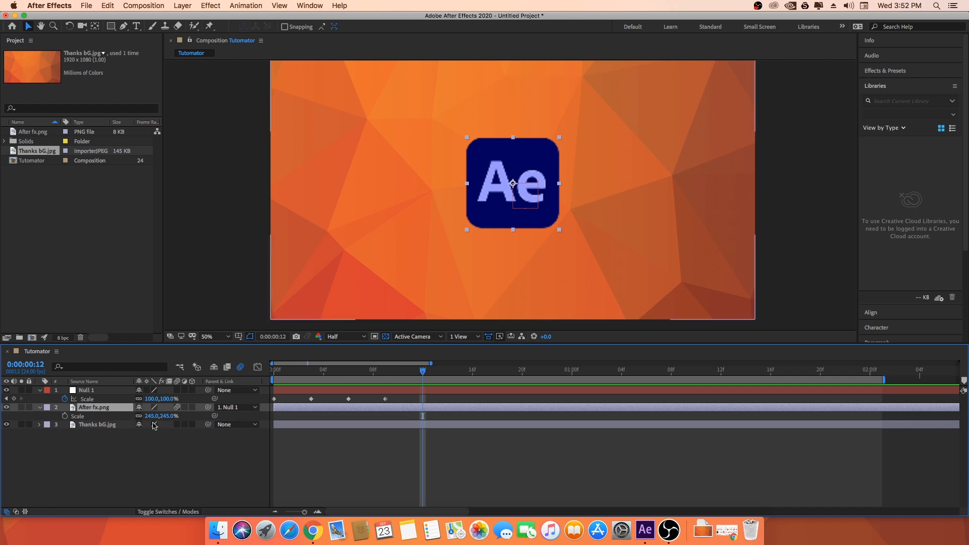
drag(153, 416, 299, 403)
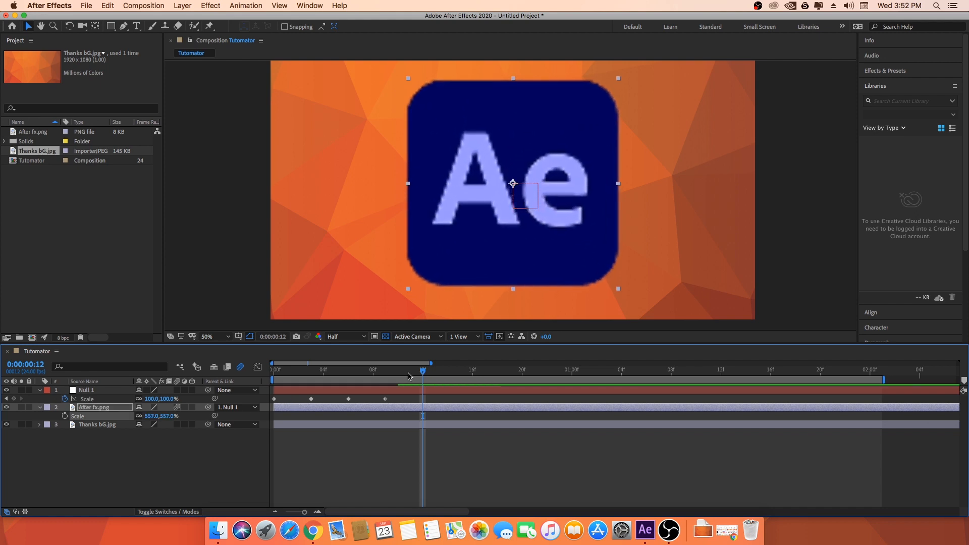
- Preview the enlarged logo's animation from the first frame
key(space)
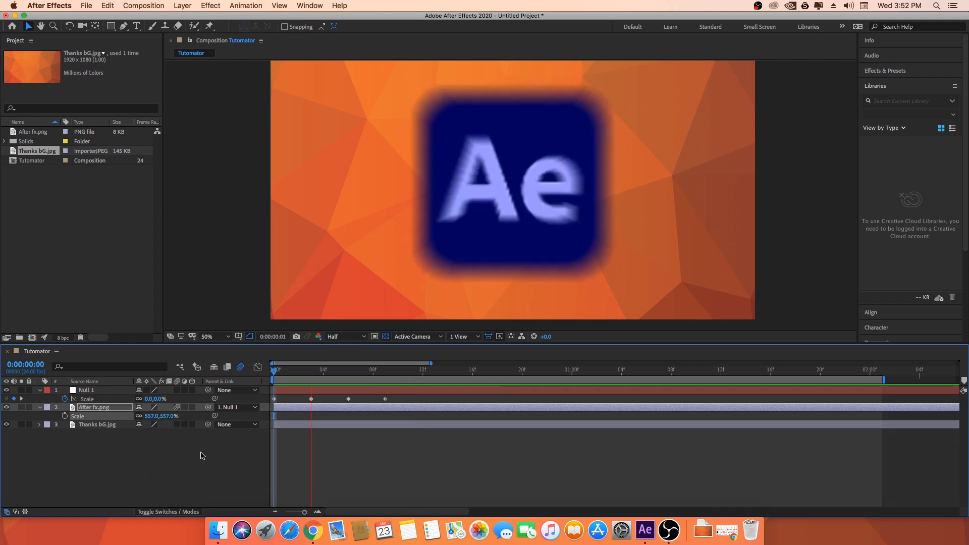
drag(420, 371, 273, 372)
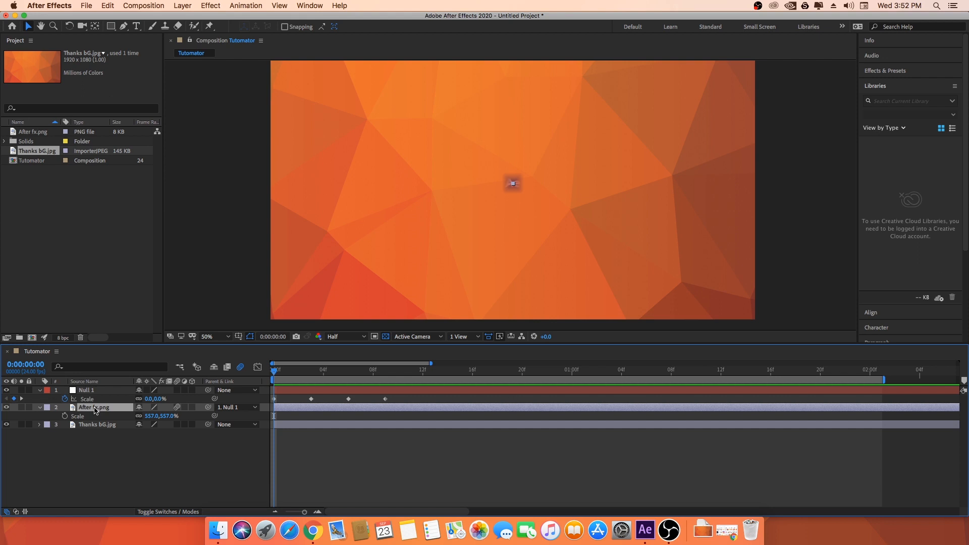
key(space)
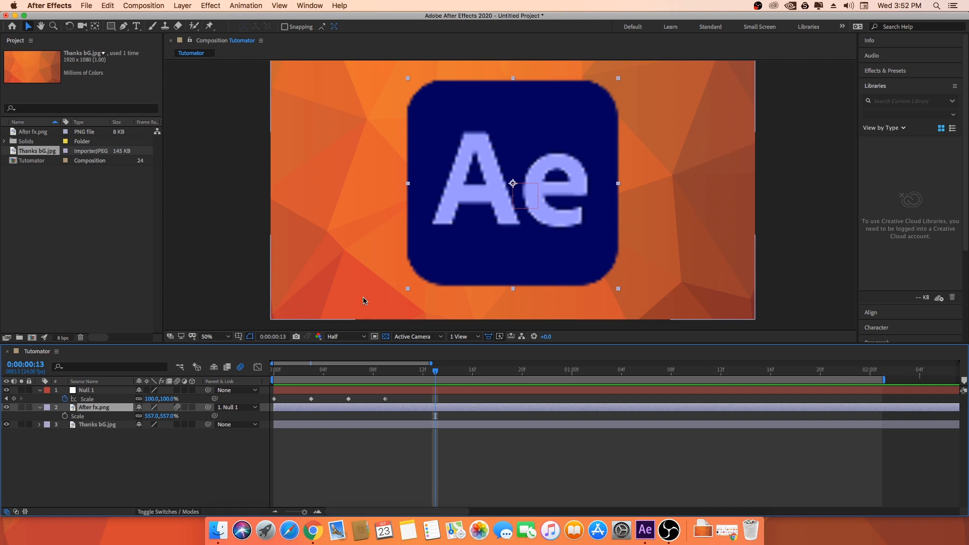
- Move the After fx.png logo to the right side of the frame and scrub back to frame 6 to check its animation
drag(452, 219, 661, 220)
drag(420, 374, 353, 375)
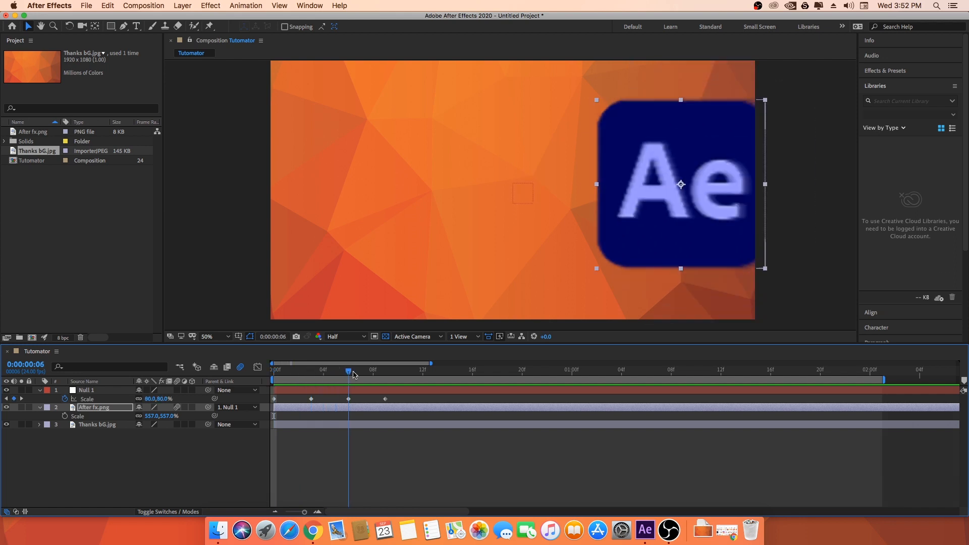